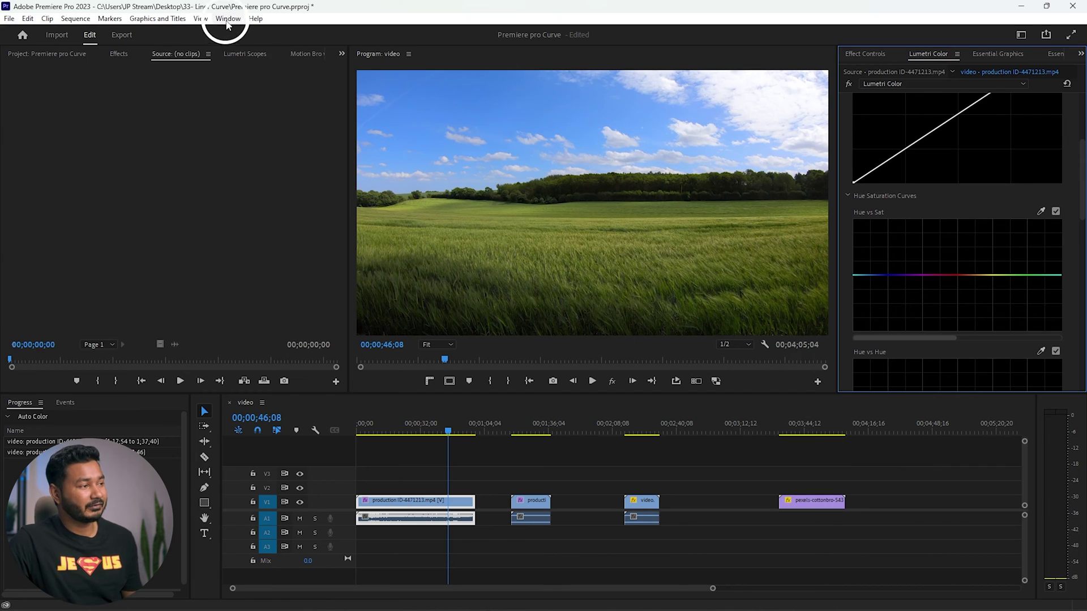
Bring up the Lumetri Color controls for the field clip and expand the Curves section
{"action": "left_click", "coordinate": [227, 19]}
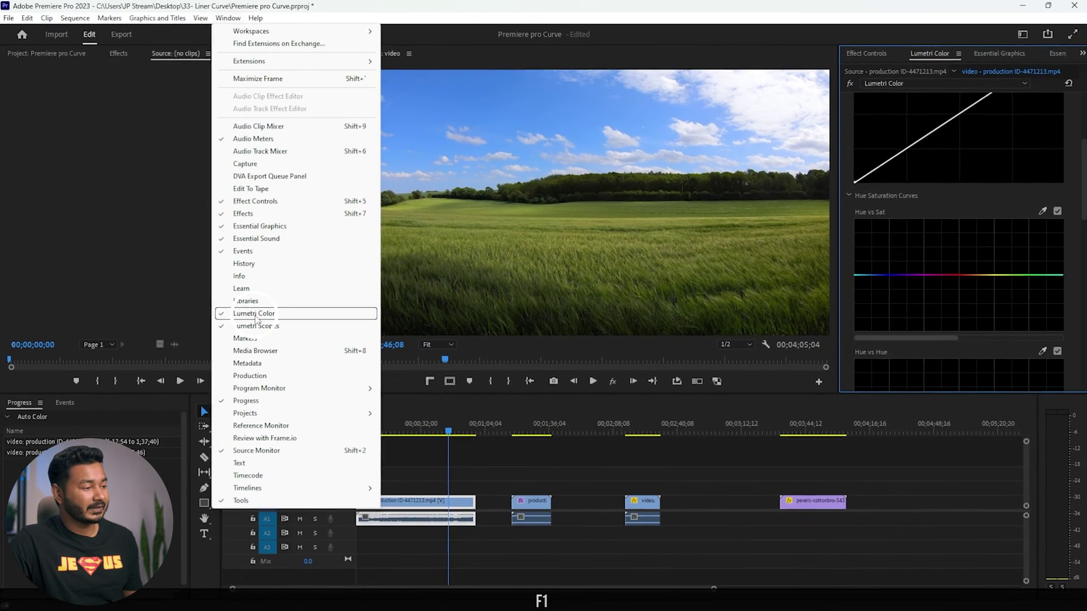
{"action": "left_click", "coordinate": [256, 316]}
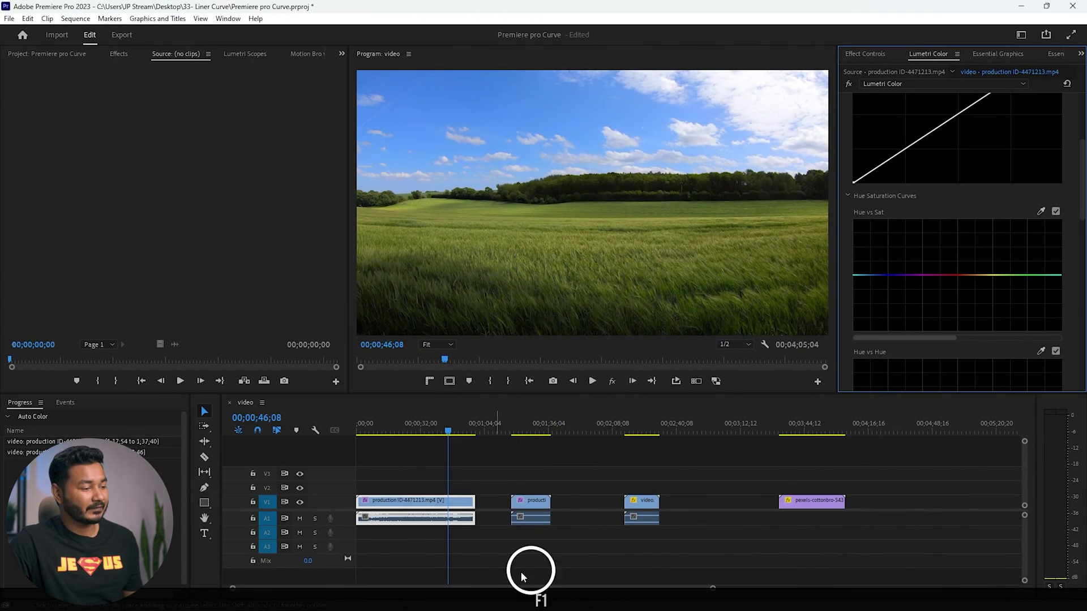
{"action": "left_click", "coordinate": [450, 507]}
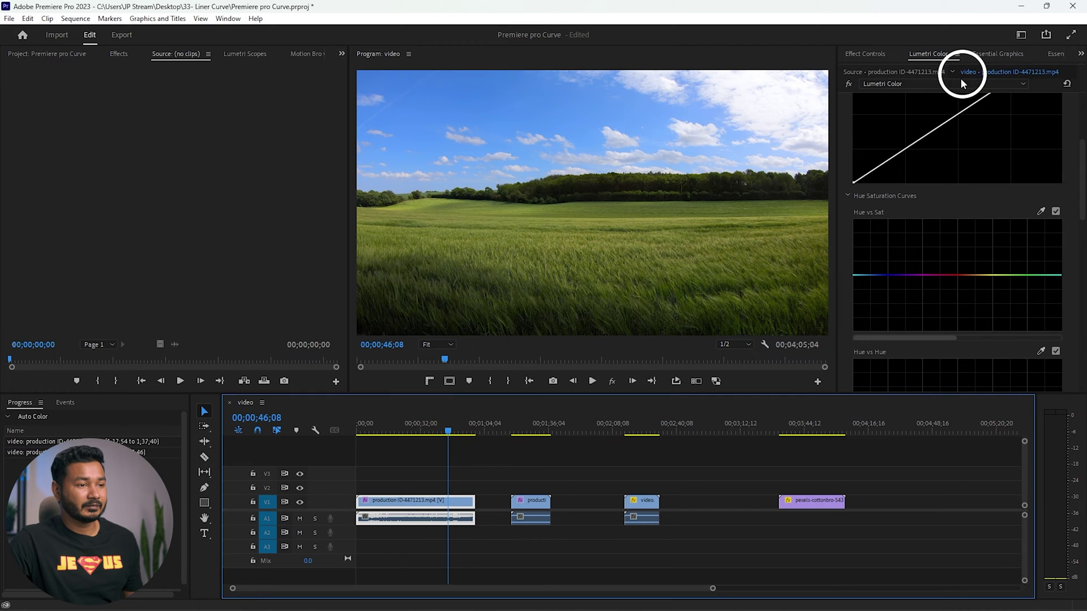
{"action": "scroll", "coordinate": [947, 95], "scroll_direction": "up", "scroll_amount": 4}
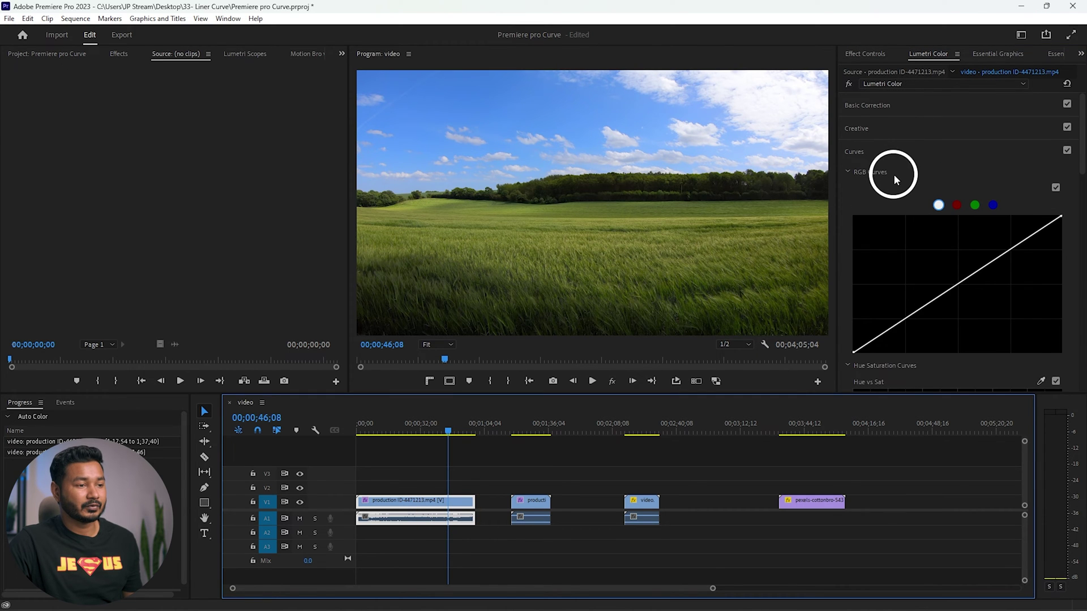
{"action": "left_click", "coordinate": [887, 155]}
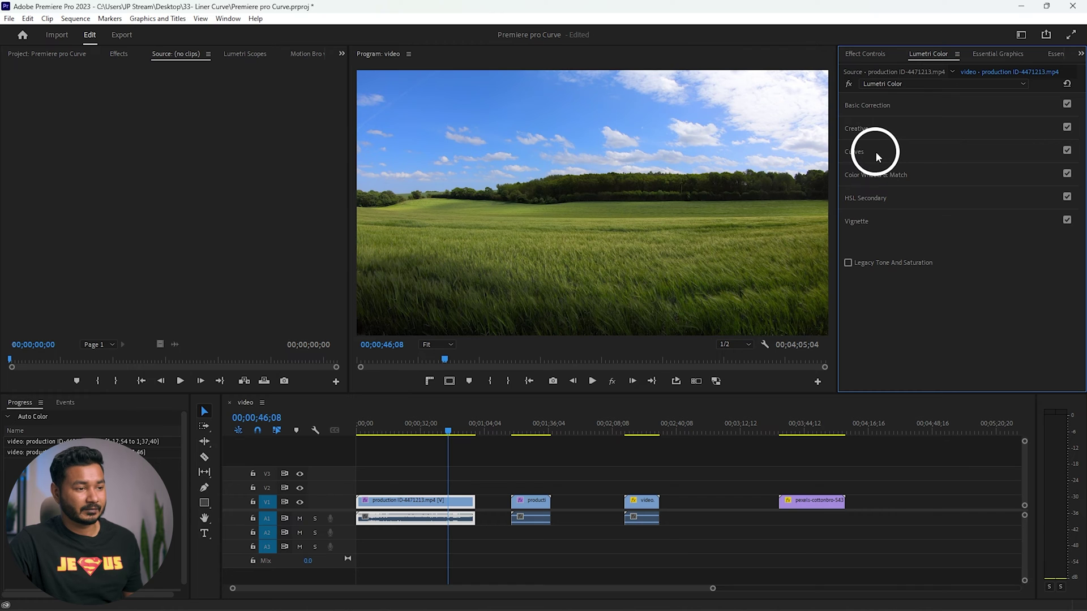
{"action": "left_click", "coordinate": [876, 151]}
{"action": "scroll", "coordinate": [875, 199], "scroll_direction": "down", "scroll_amount": 3}
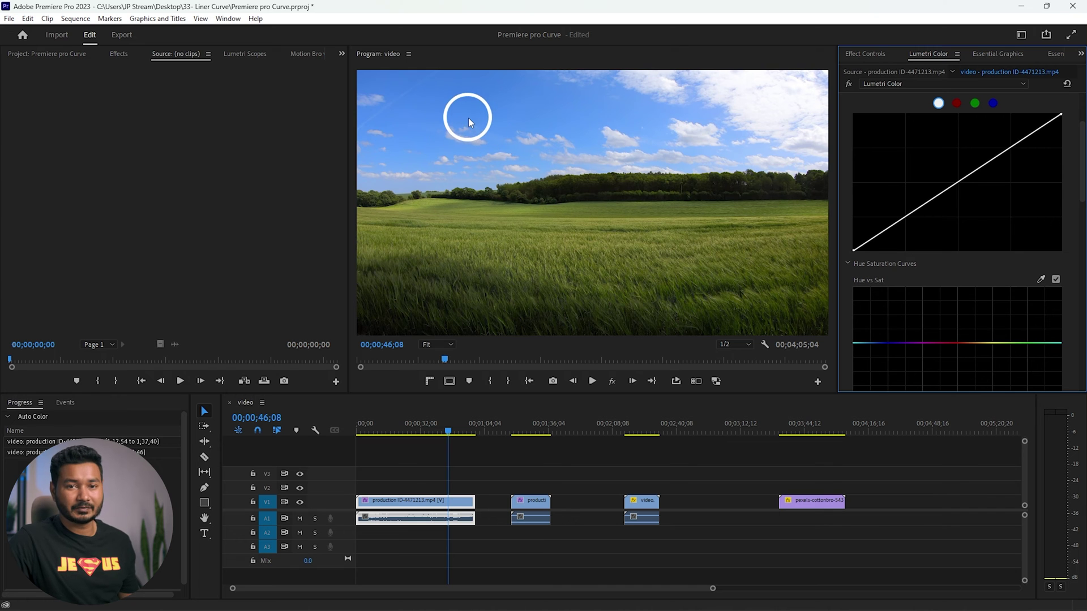
Sample the blue sky for the Hue vs Sat curve and raise its middle point to boost the sky's saturation
{"action": "scroll", "coordinate": [961, 283], "scroll_direction": "down", "scroll_amount": 3}
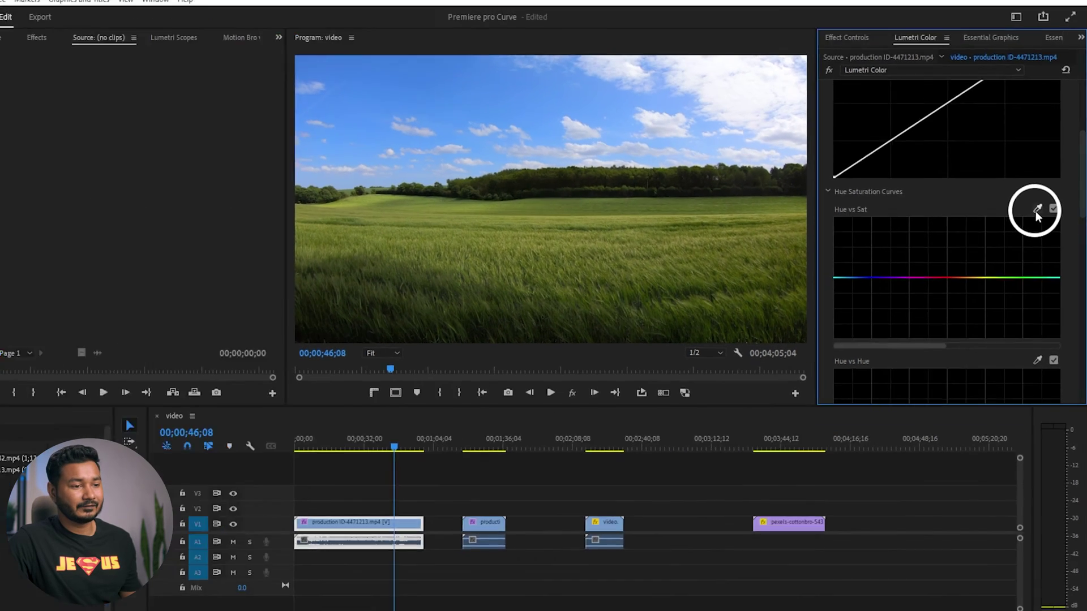
{"action": "key", "text": "F1"}
{"action": "left_click", "coordinate": [1039, 212]}
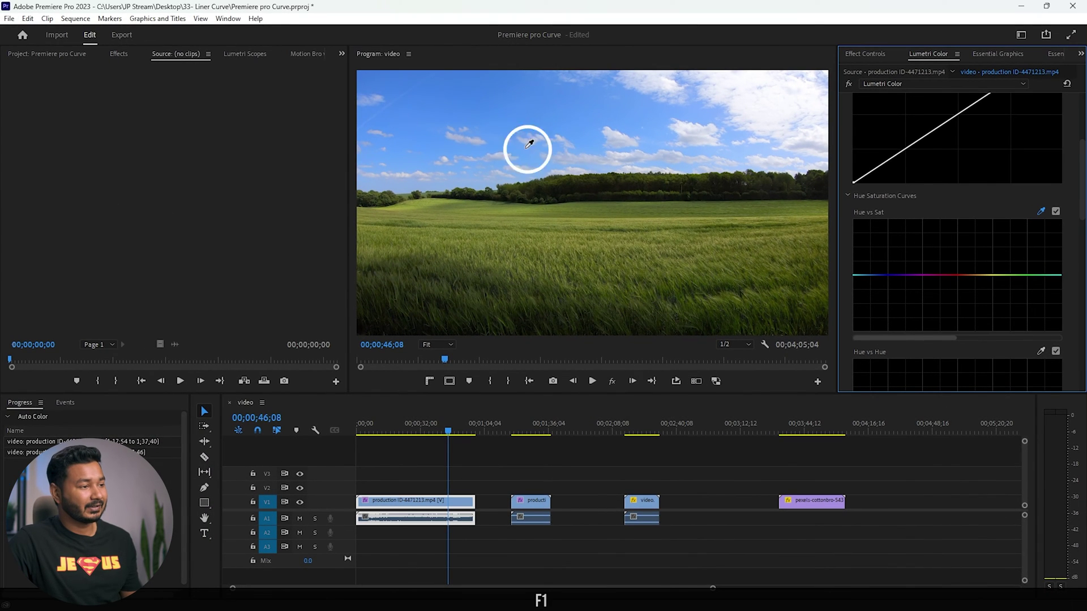
{"action": "left_click", "coordinate": [473, 94]}
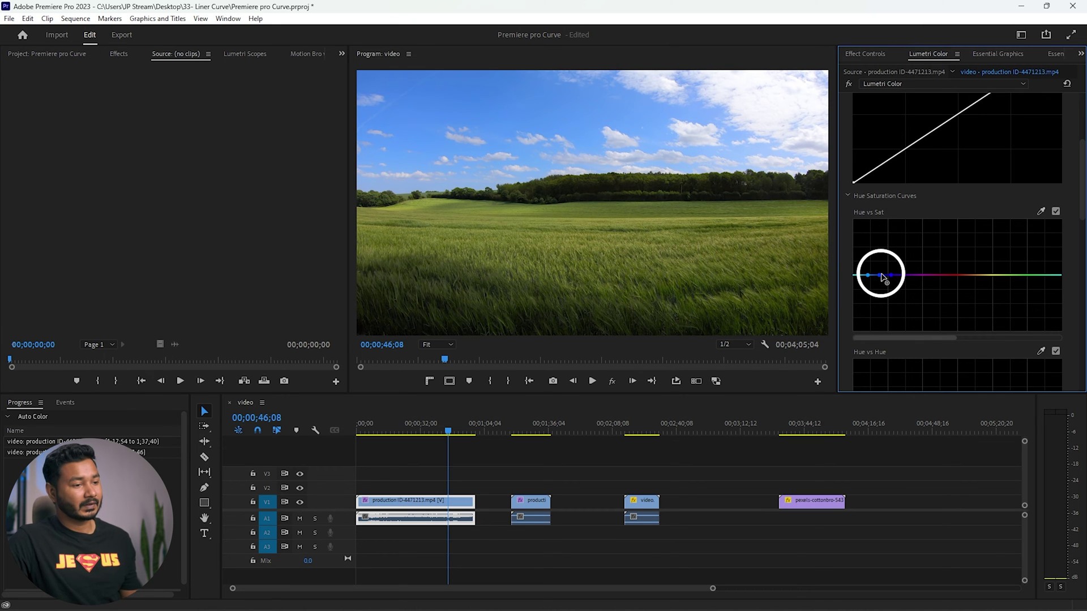
{"action": "left_click_drag", "start_coordinate": [881, 276], "coordinate": [881, 317]}
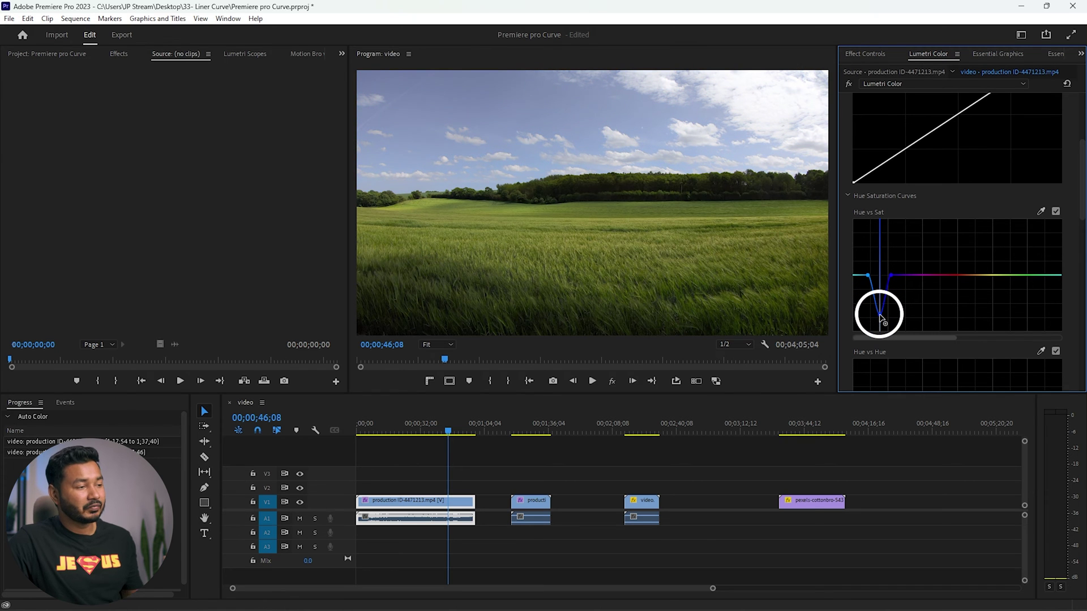
{"action": "left_click_drag", "start_coordinate": [881, 317], "coordinate": [879, 247]}
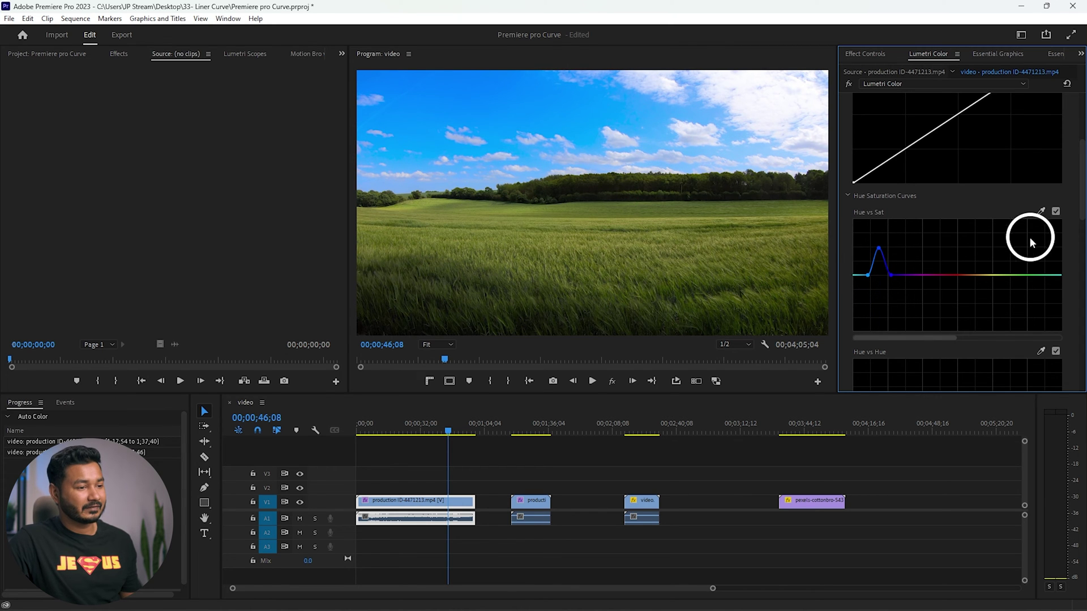
Sample the sky for the Hue vs Hue curve and raise its middle point slightly to shift the sky to teal
{"action": "scroll", "coordinate": [967, 261], "scroll_direction": "down", "scroll_amount": 3}
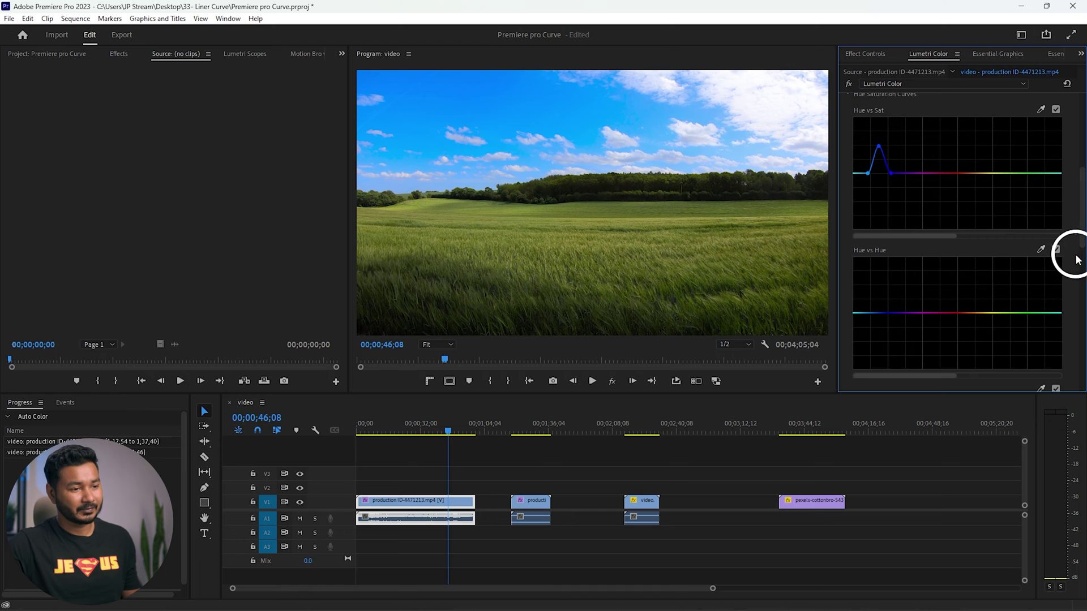
{"action": "left_click", "coordinate": [1041, 250]}
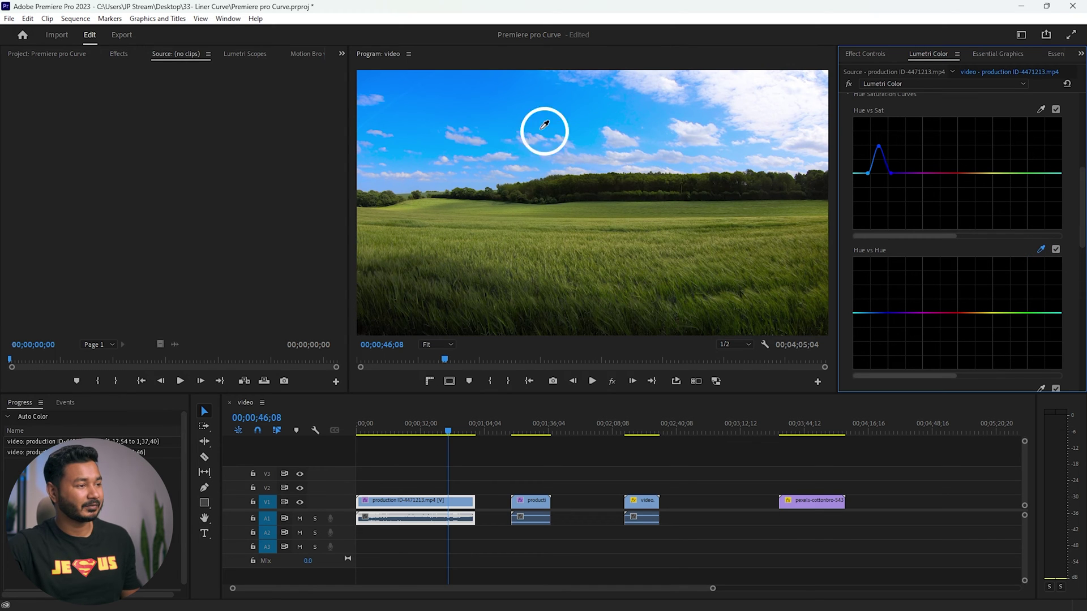
{"action": "left_click", "coordinate": [488, 100]}
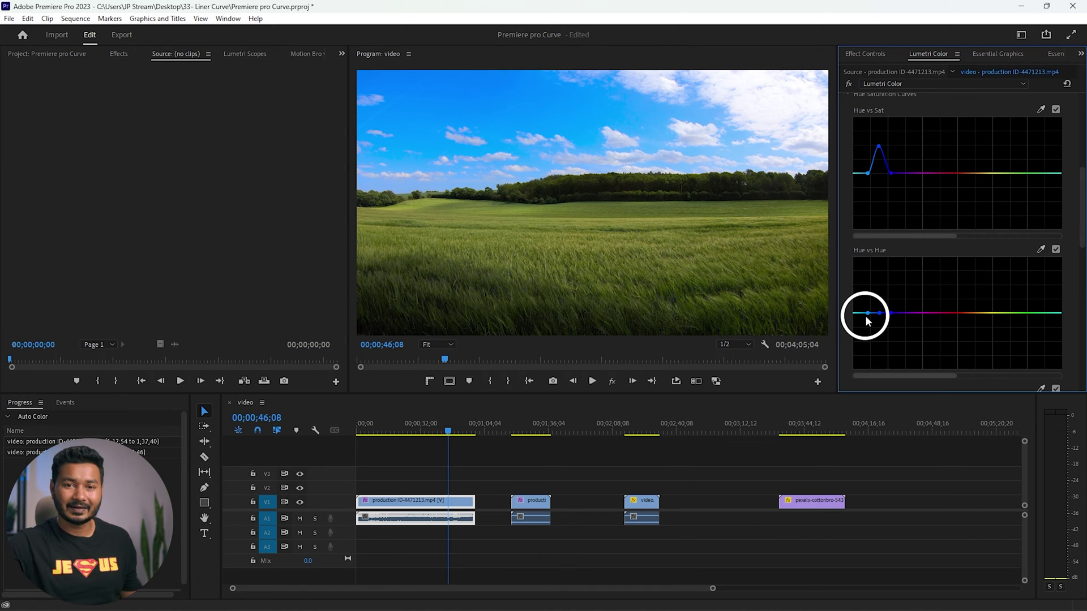
{"action": "left_click_drag", "start_coordinate": [878, 316], "coordinate": [881, 288]}
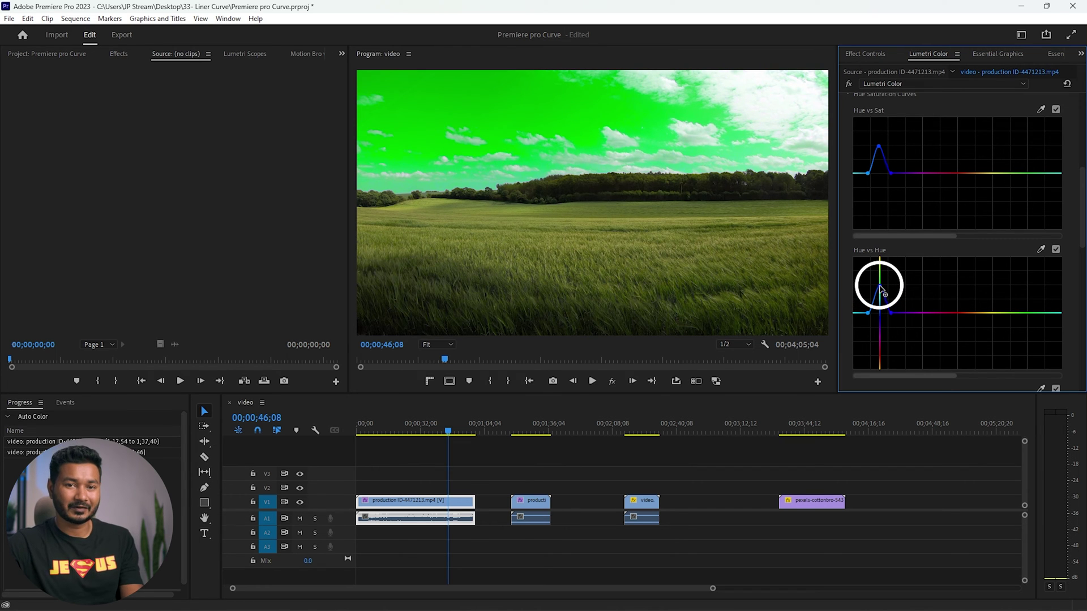
{"action": "left_click_drag", "start_coordinate": [881, 289], "coordinate": [876, 311]}
{"action": "left_click", "coordinate": [921, 313]}
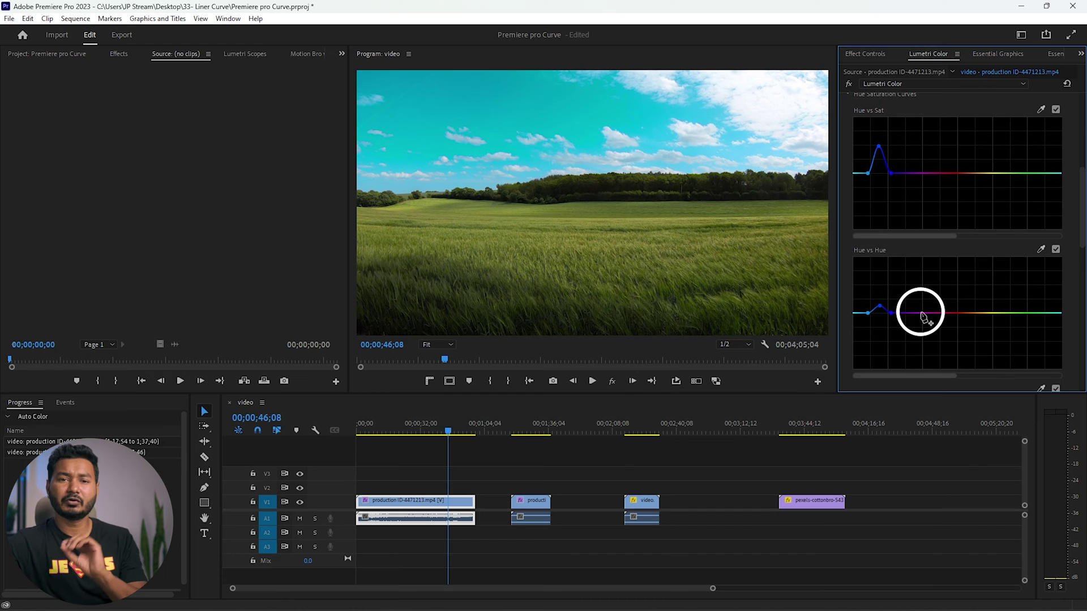
Add yellow and cyan-green anchor points on the Hue vs Hue curve and raise the green between them to recolour the grass
{"action": "left_click", "coordinate": [1064, 344]}
{"action": "left_click", "coordinate": [557, 270]}
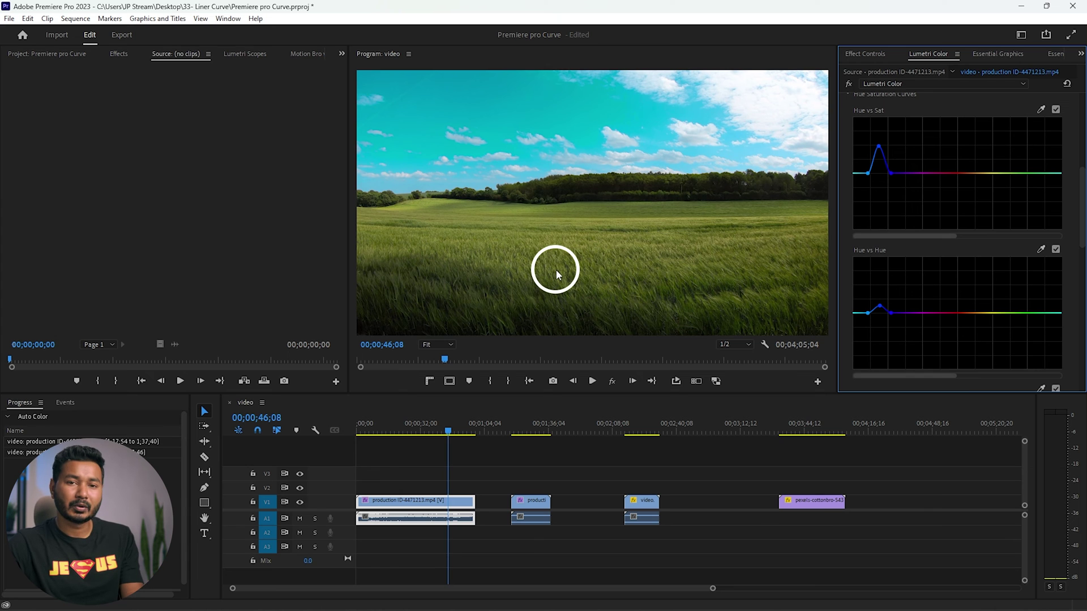
{"action": "left_click", "coordinate": [997, 313]}
{"action": "left_click", "coordinate": [1050, 313]}
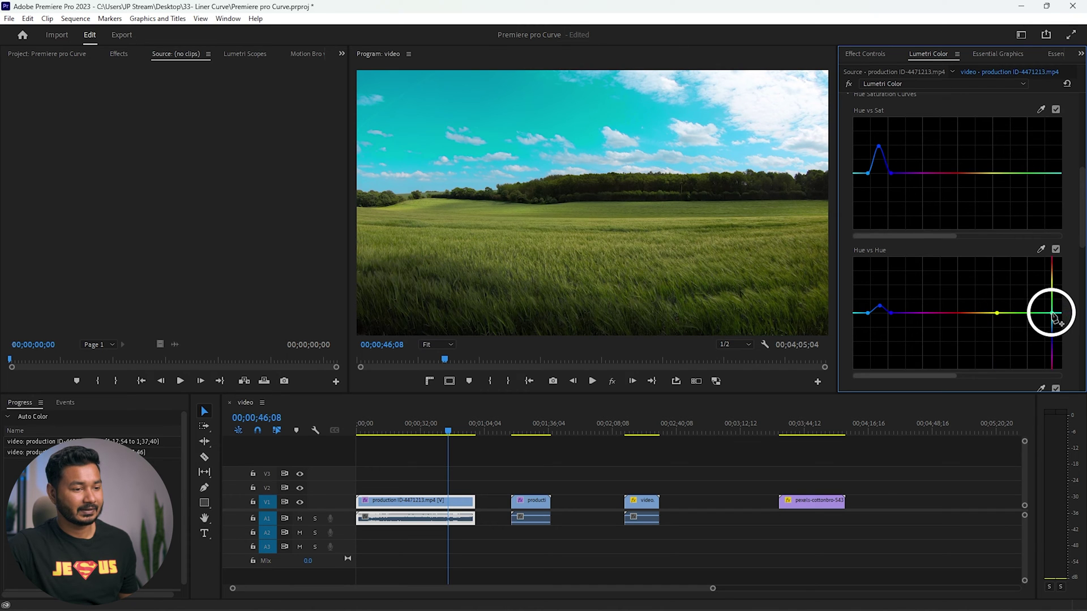
{"action": "left_click_drag", "start_coordinate": [1022, 313], "coordinate": [1024, 274]}
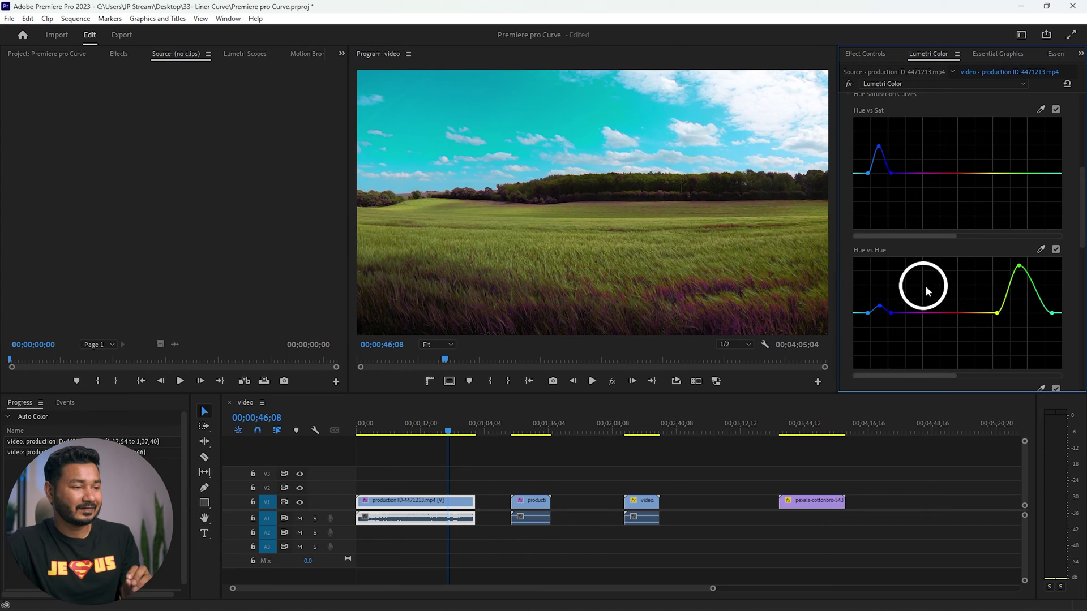
Sample the sky for the Hue vs Luma curve and raise its middle point slightly to brighten the sky
{"action": "scroll", "coordinate": [886, 258], "scroll_direction": "down", "scroll_amount": 3}
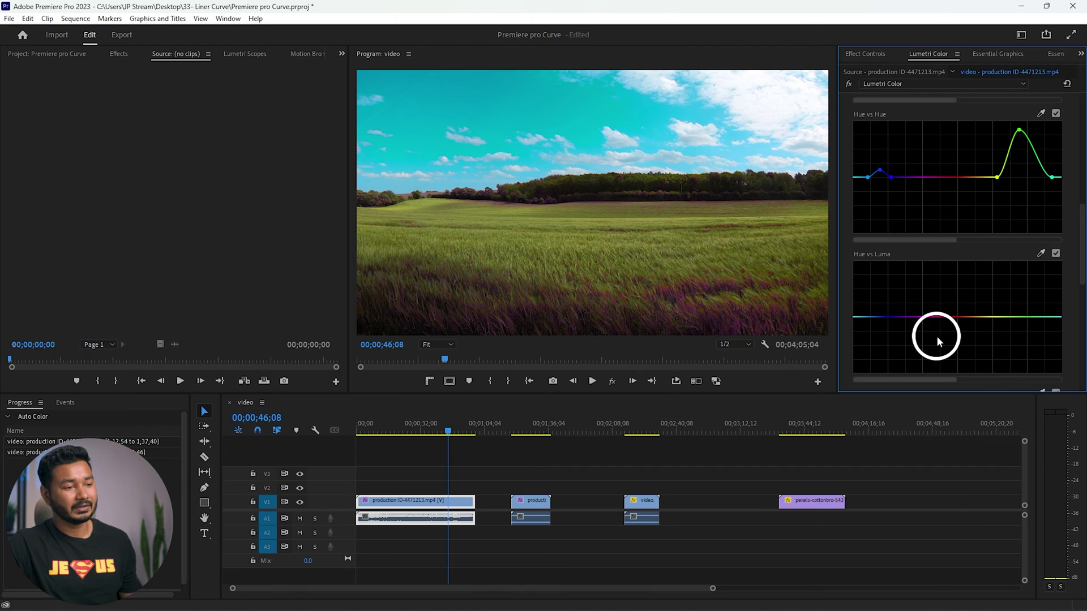
{"action": "left_click", "coordinate": [1040, 254]}
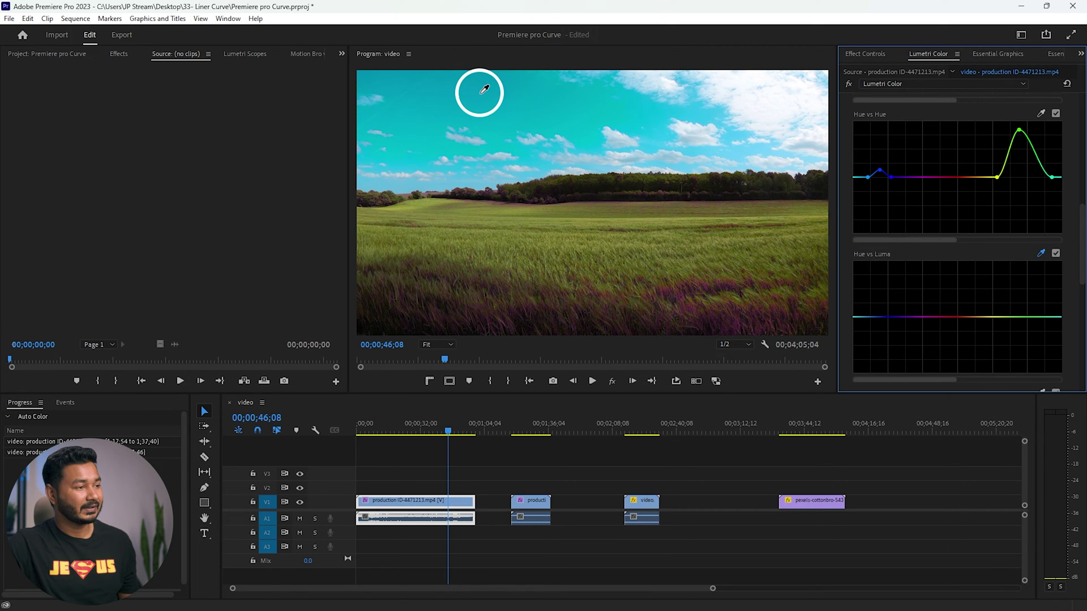
{"action": "left_click", "coordinate": [879, 317]}
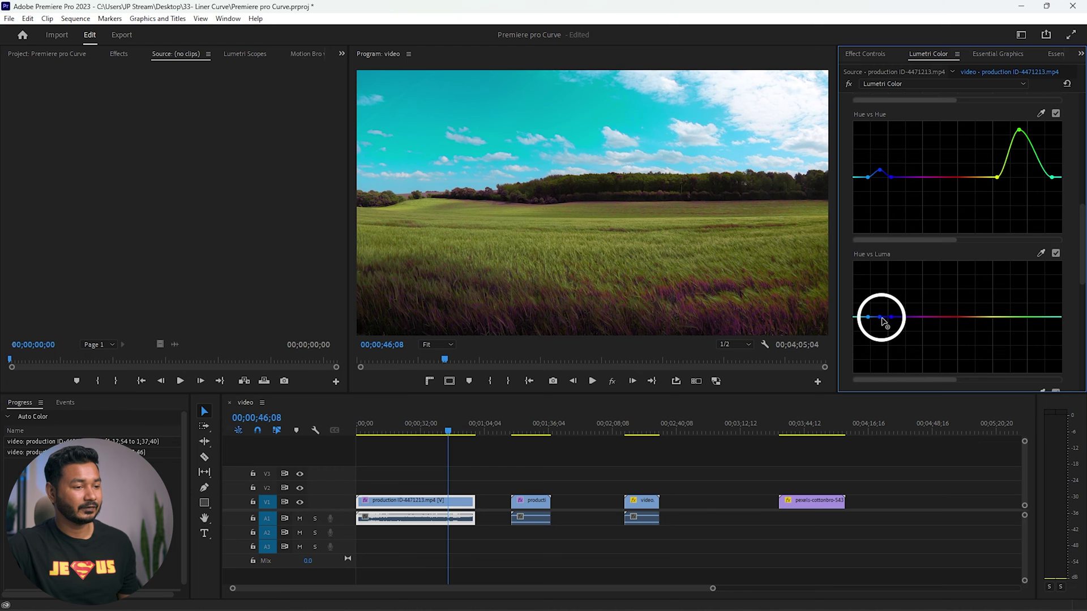
{"action": "left_click_drag", "start_coordinate": [881, 321], "coordinate": [886, 342]}
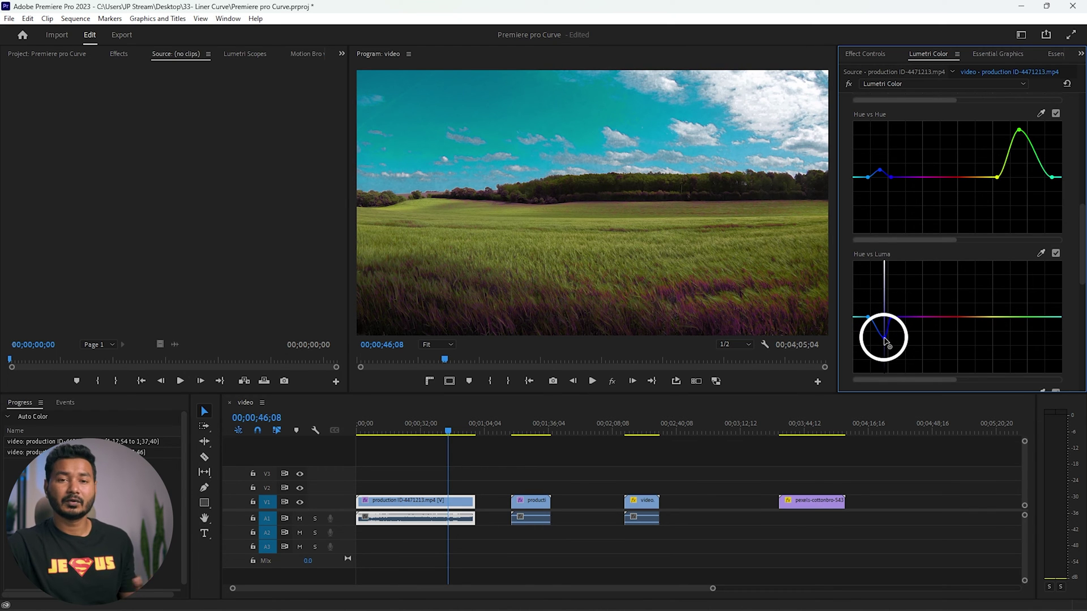
{"action": "left_click_drag", "start_coordinate": [886, 342], "coordinate": [880, 311]}
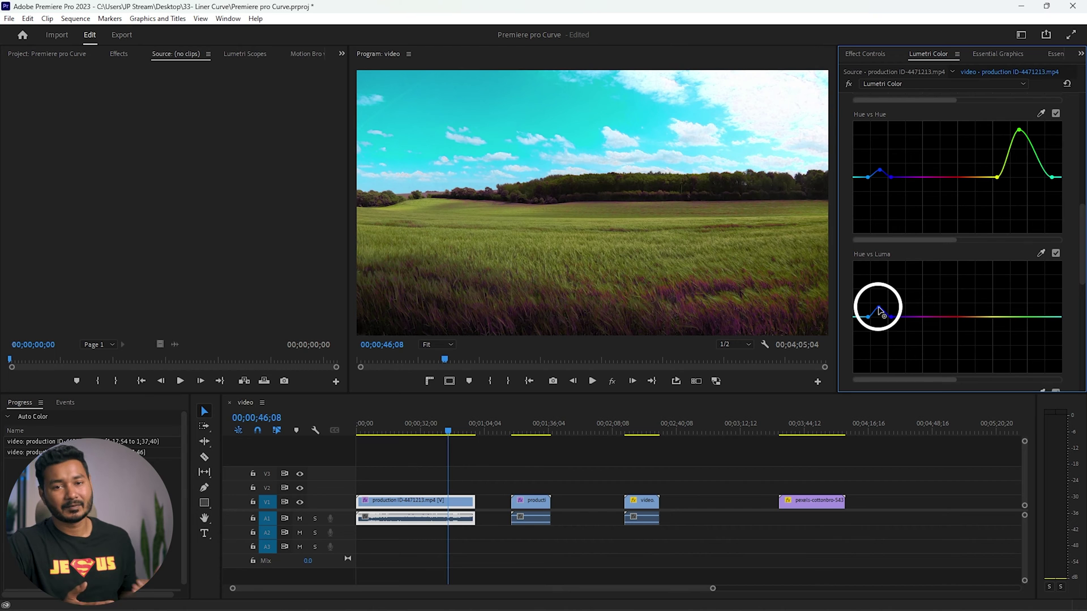
On the office clip, sample the man's skin for the Hue vs Luma curve and raise its middle point to brighten the skin tones
{"action": "left_click", "coordinate": [530, 426]}
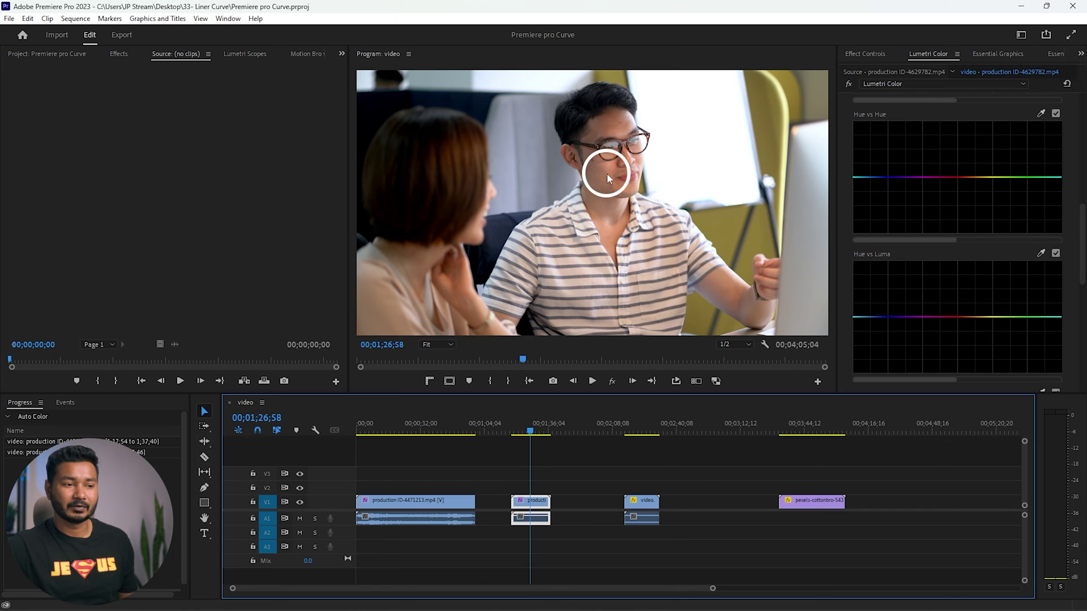
{"action": "left_click", "coordinate": [1040, 253]}
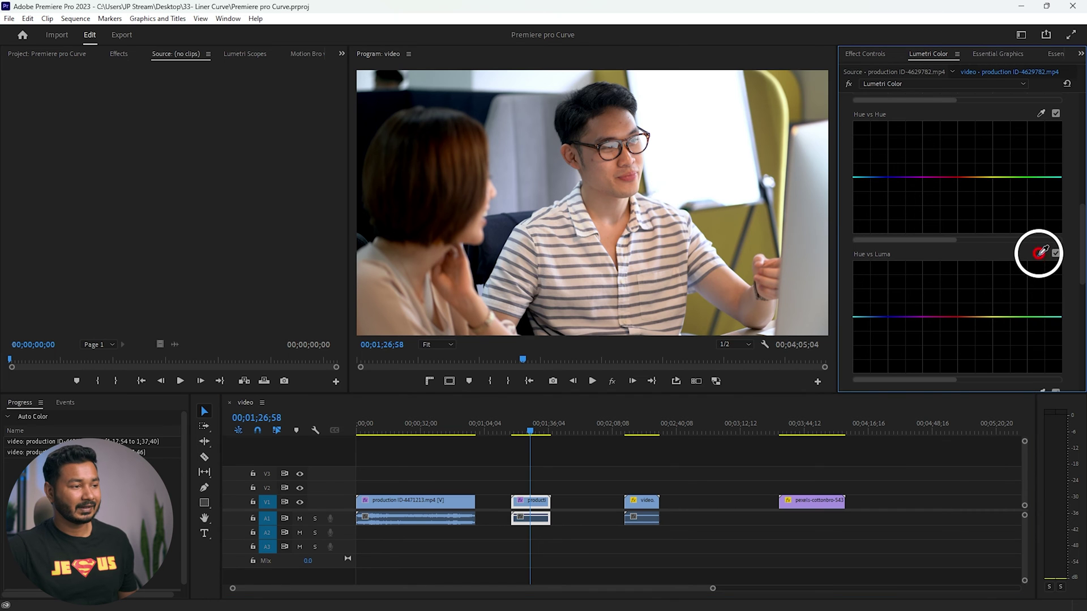
{"action": "left_click", "coordinate": [605, 163]}
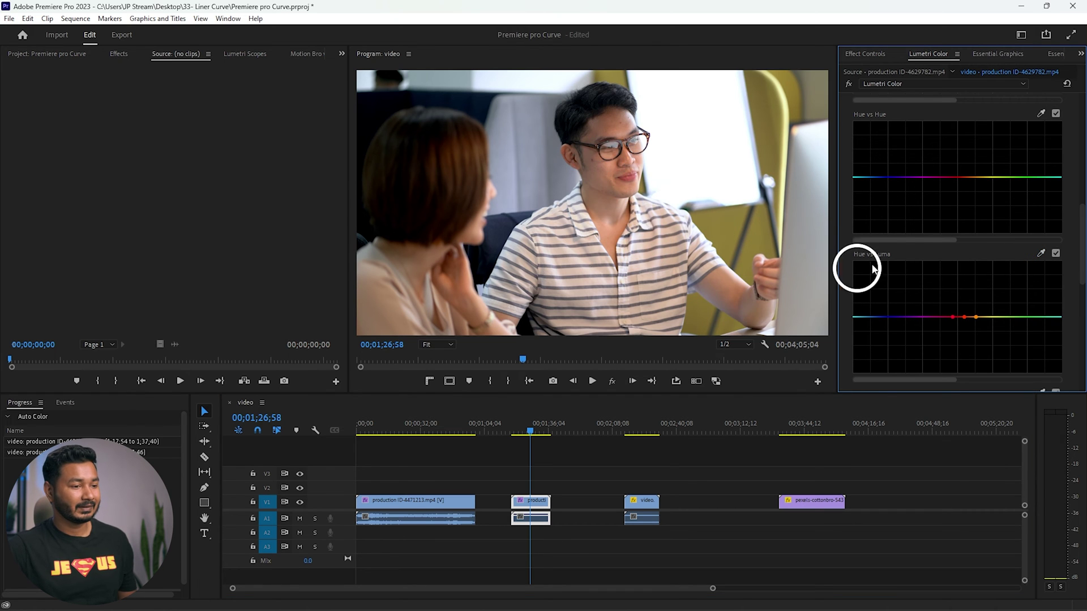
{"action": "left_click_drag", "start_coordinate": [966, 318], "coordinate": [966, 300]}
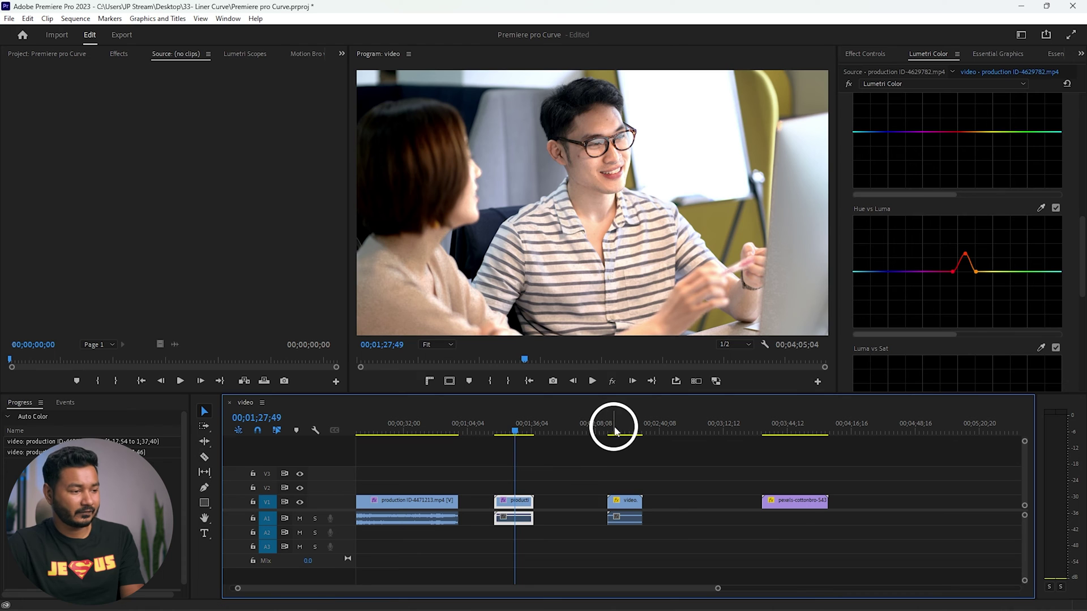
On the car clip, sample the red paint for the Hue vs Hue curve and raise its middle point to turn the car purple
{"action": "left_click", "coordinate": [617, 430]}
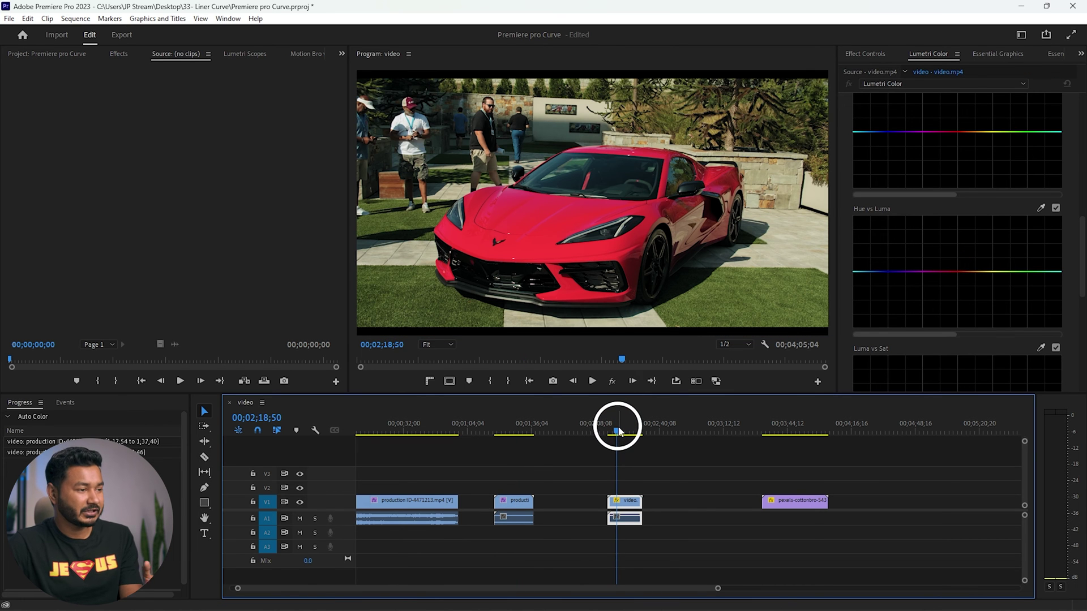
{"action": "scroll", "coordinate": [1002, 274], "scroll_direction": "up", "scroll_amount": 4}
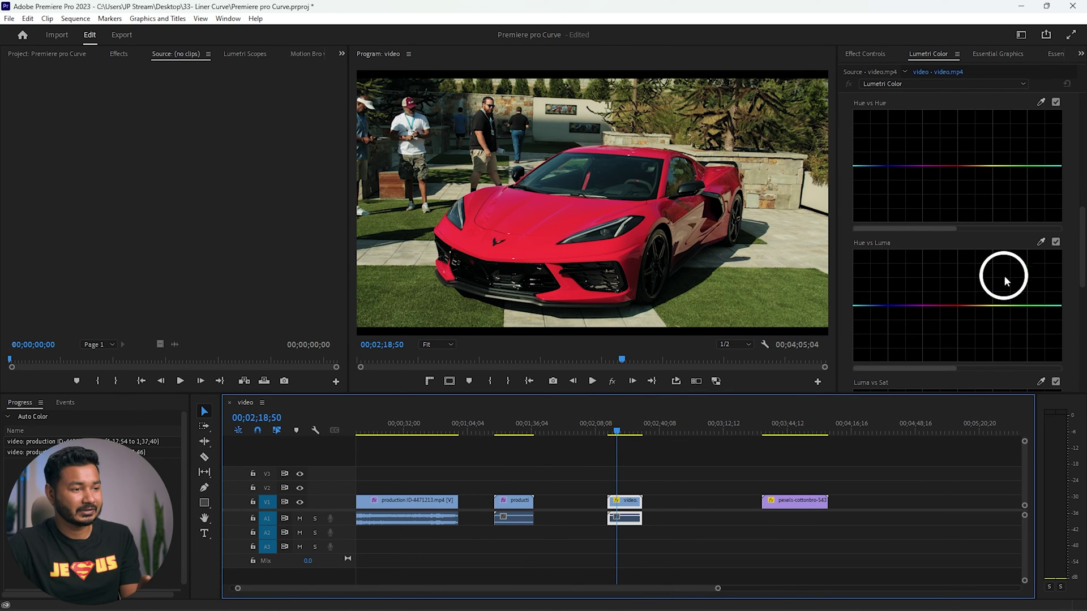
{"action": "scroll", "coordinate": [891, 223], "scroll_direction": "up", "scroll_amount": 2}
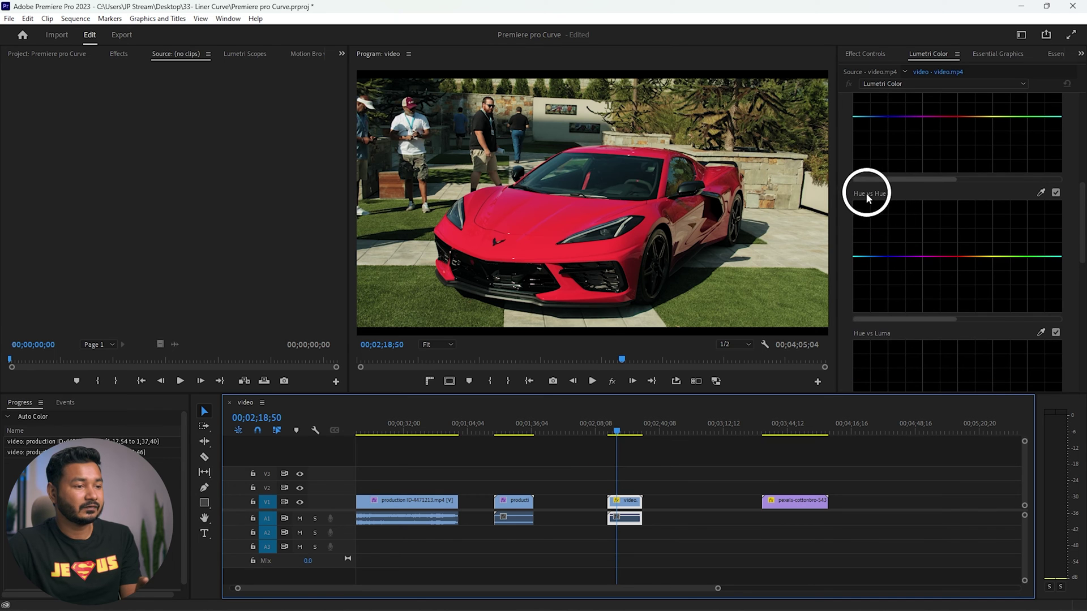
{"action": "left_click", "coordinate": [1040, 195]}
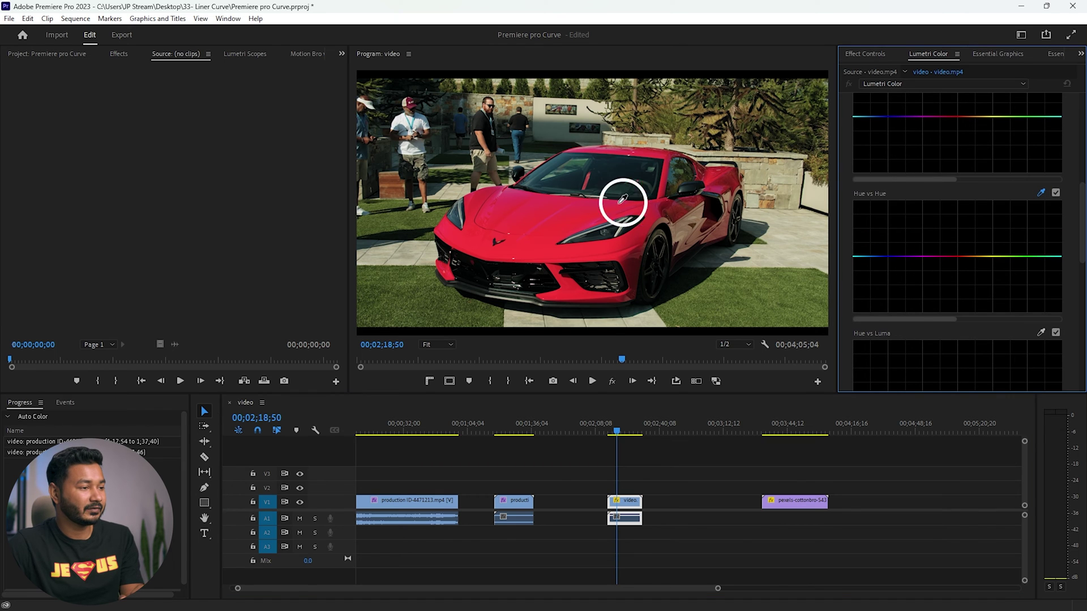
{"action": "left_click", "coordinate": [577, 210]}
{"action": "left_click_drag", "start_coordinate": [957, 257], "coordinate": [953, 228]}
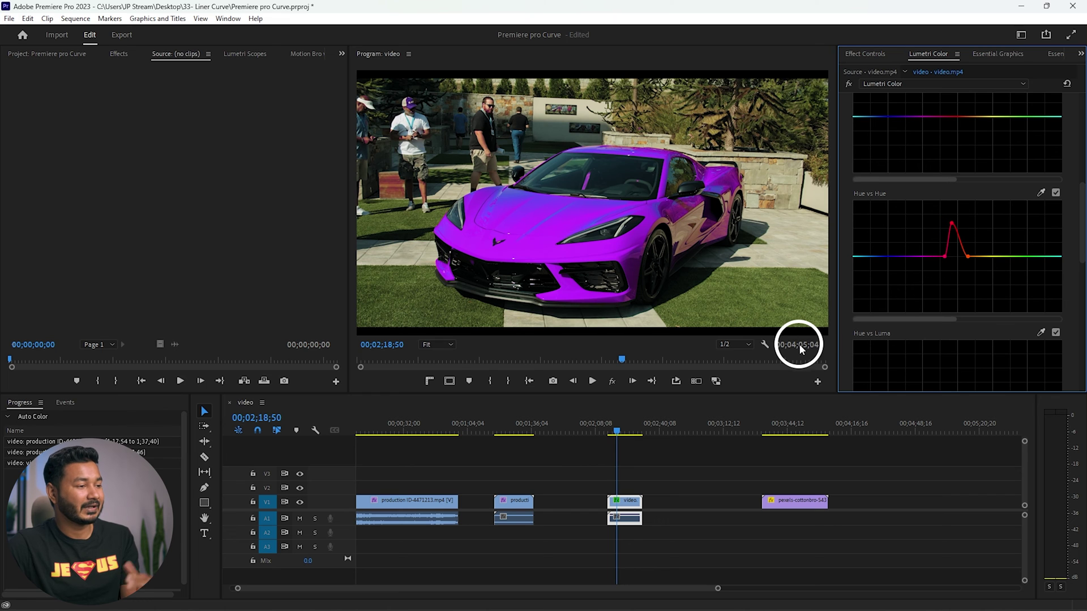
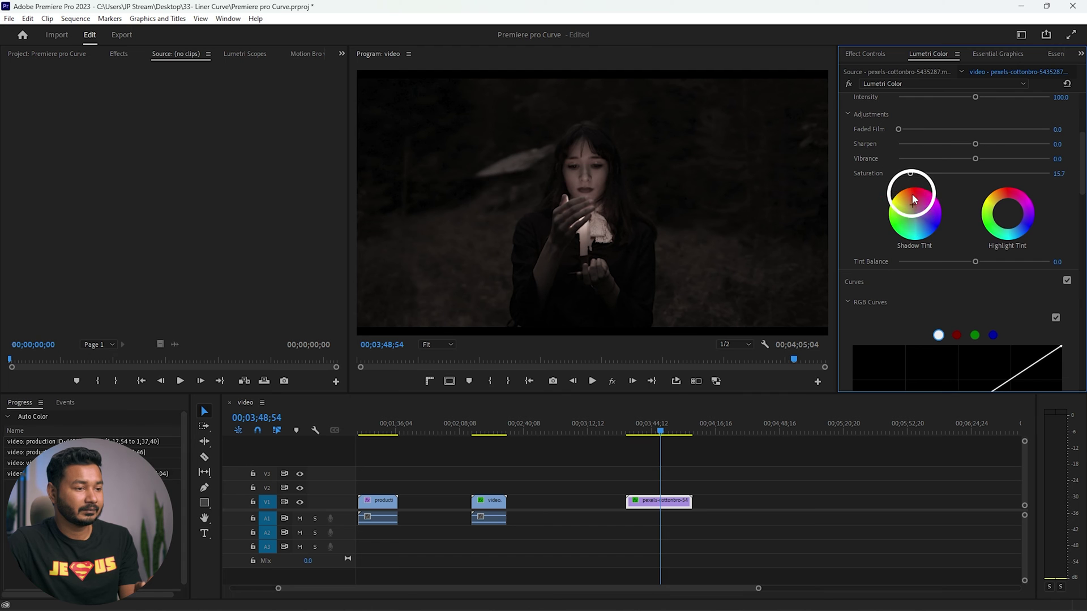
Shift the Highlight Tint of the candle clip toward red
{"action": "left_click", "coordinate": [1014, 217]}
{"action": "mouse_move", "coordinate": [1009, 217]}
{"action": "left_mouse_down"}
{"action": "mouse_move", "coordinate": [987, 177]}
{"action": "mouse_move", "coordinate": [992, 228]}
{"action": "left_mouse_up"}
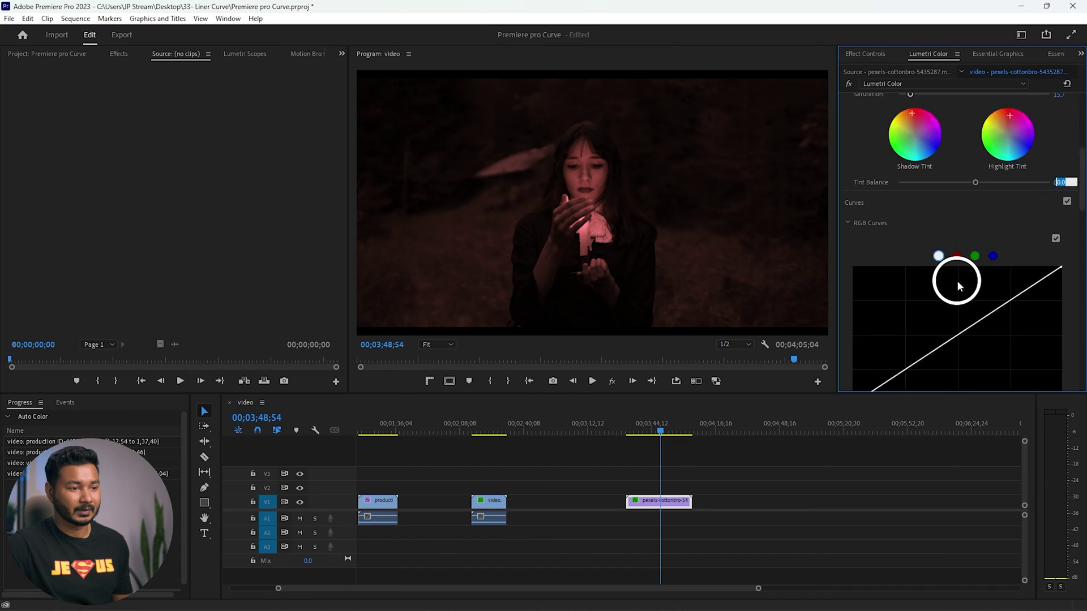
Add two points to the dark half of the candle clip's Luma vs Sat curve and lower the darkest to the bottom to desaturate the shadows
{"action": "scroll", "coordinate": [958, 283], "scroll_direction": "down", "scroll_amount": 10}
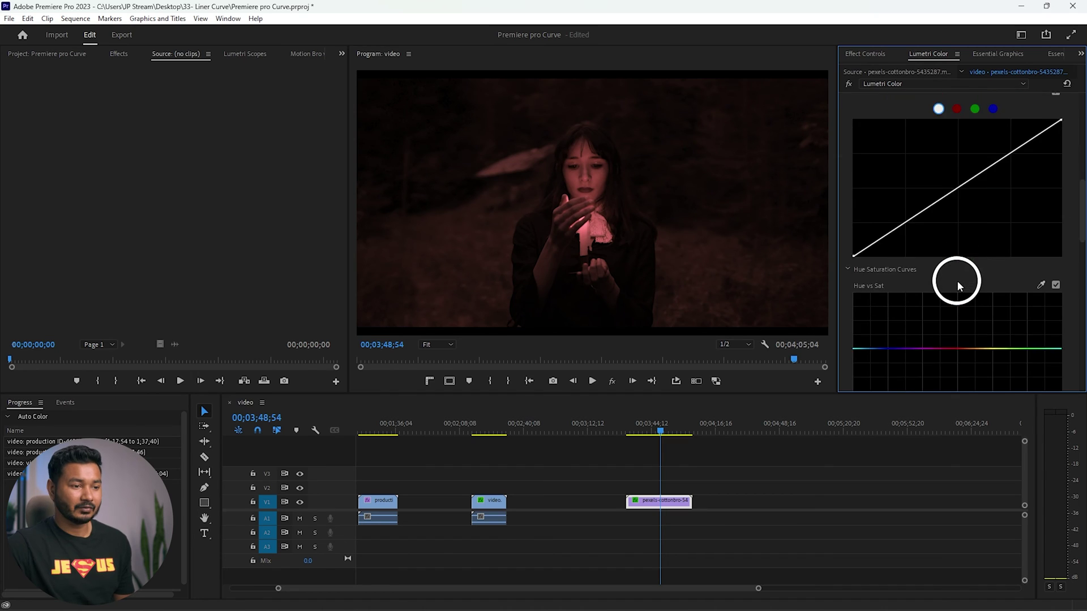
{"action": "scroll", "coordinate": [956, 280], "scroll_direction": "down", "scroll_amount": 8}
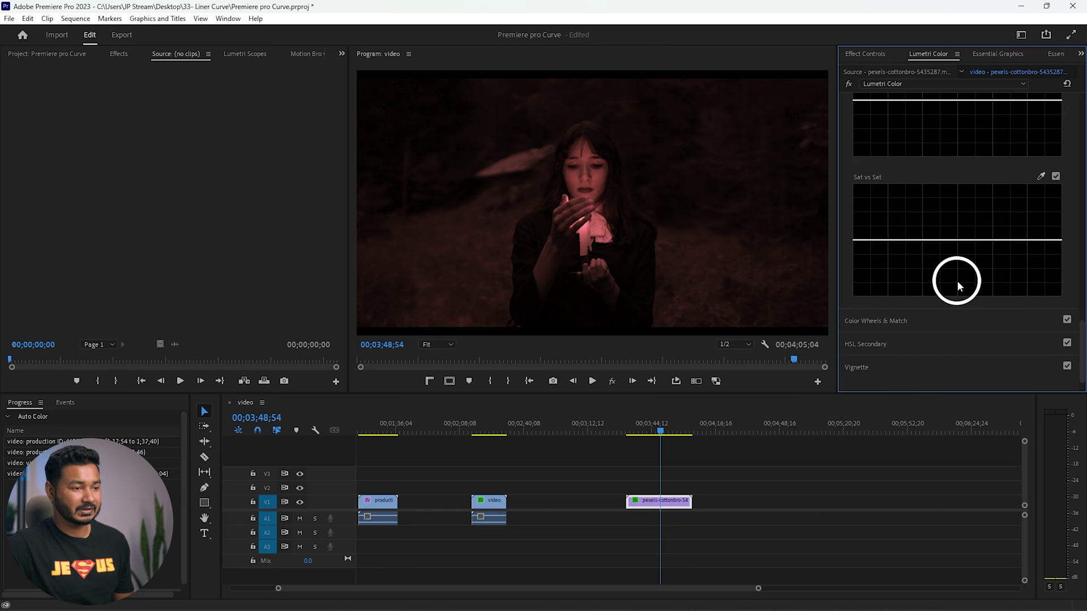
{"action": "scroll", "coordinate": [945, 278], "scroll_direction": "up", "scroll_amount": 2}
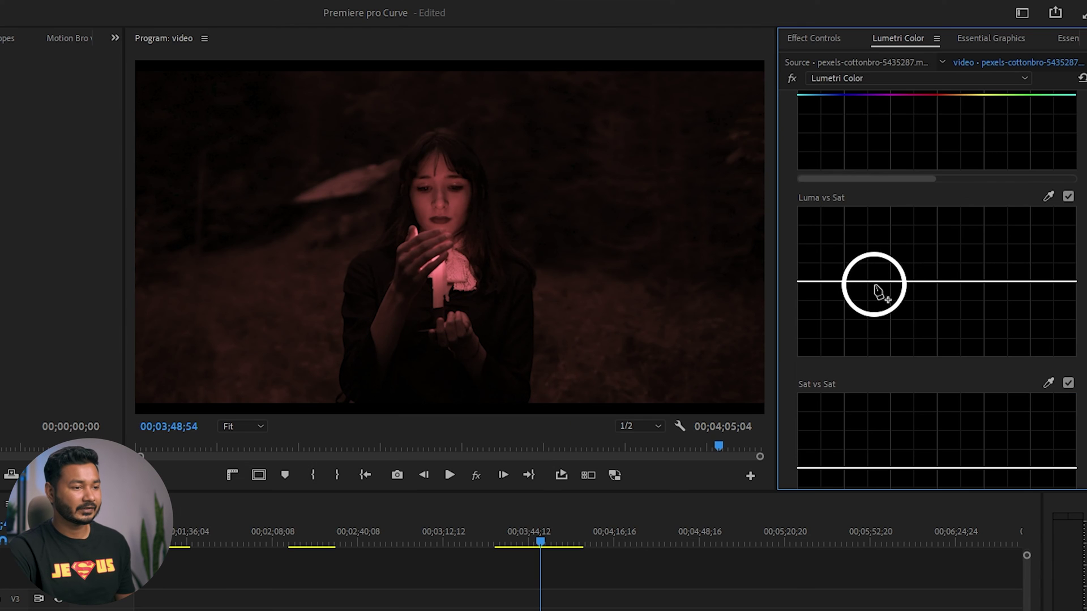
{"action": "left_click", "coordinate": [918, 235]}
{"action": "left_click", "coordinate": [871, 235]}
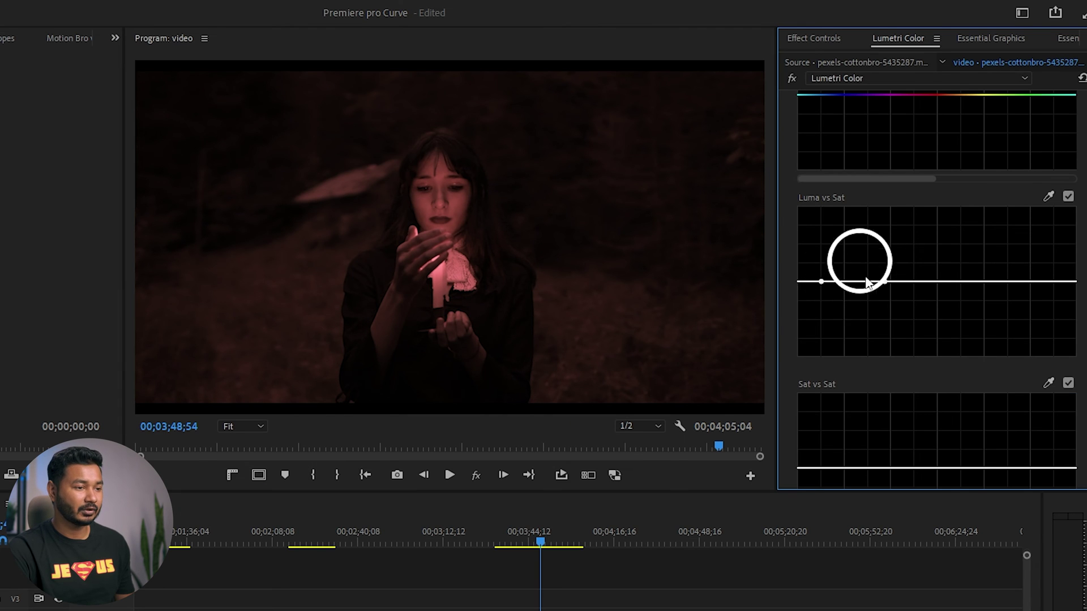
{"action": "left_click_drag", "start_coordinate": [822, 282], "coordinate": [796, 354]}
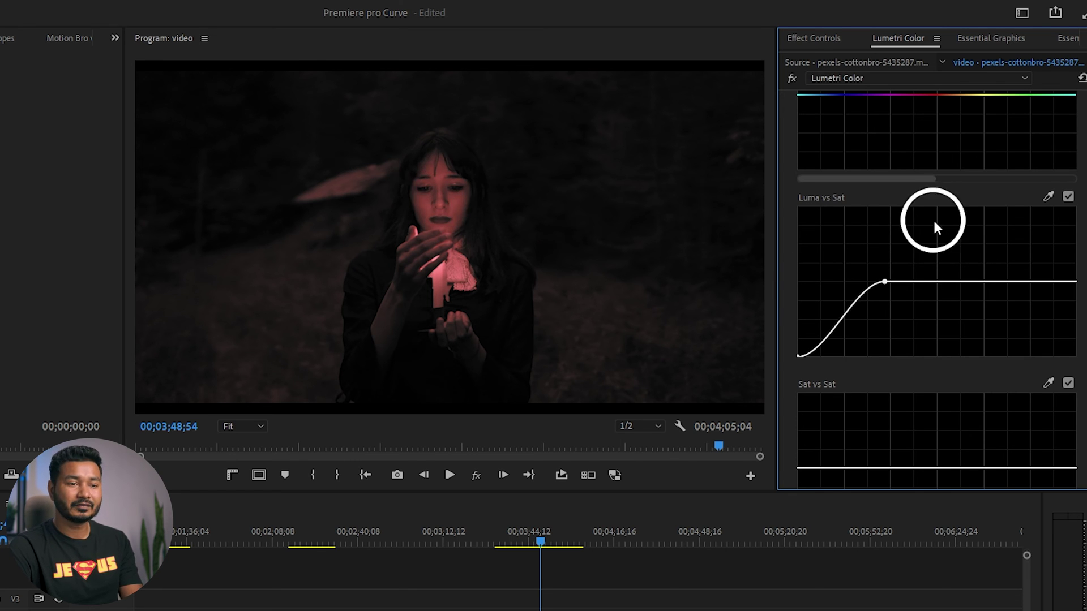
Reshape the Luma vs Sat curve with a highlight point slightly above the centre line and its other point shifted toward the shadows
{"action": "left_click_drag", "start_coordinate": [1067, 284], "coordinate": [1068, 200]}
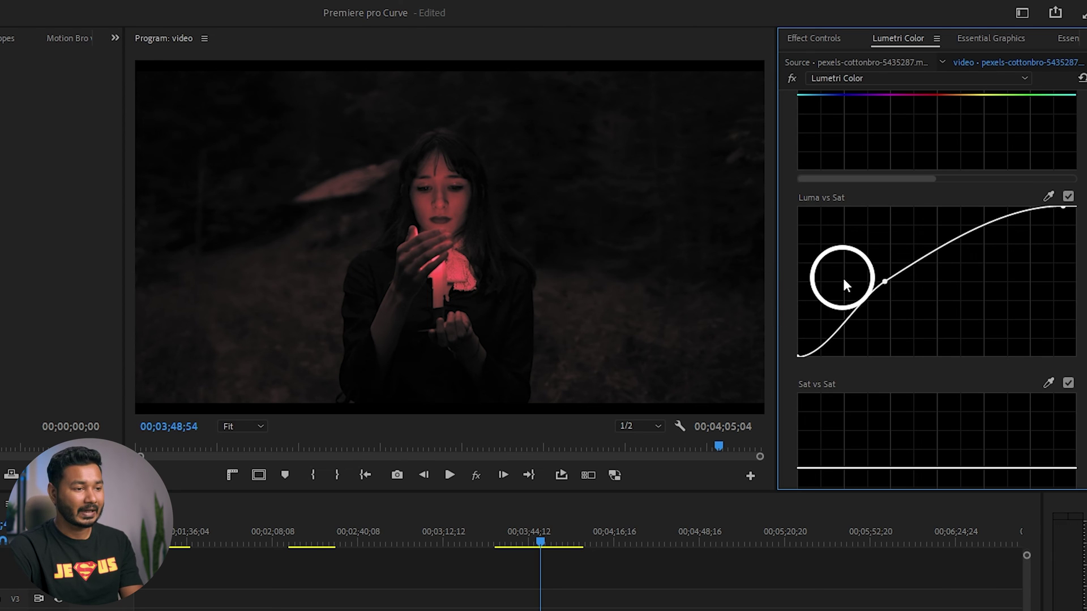
{"action": "left_click_drag", "start_coordinate": [884, 282], "coordinate": [825, 277]}
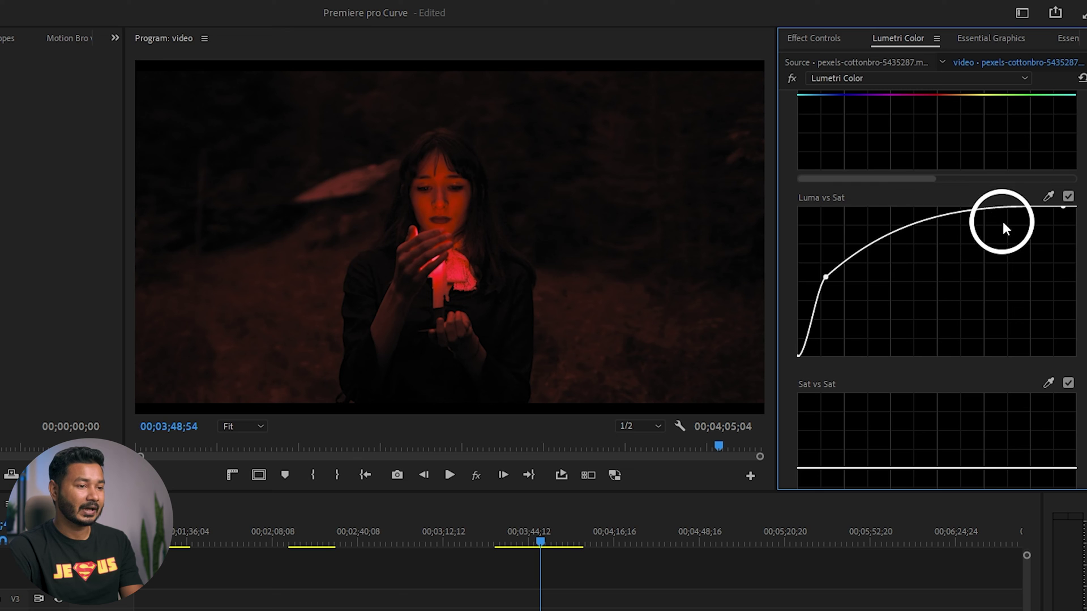
{"action": "left_click_drag", "start_coordinate": [1077, 214], "coordinate": [958, 258]}
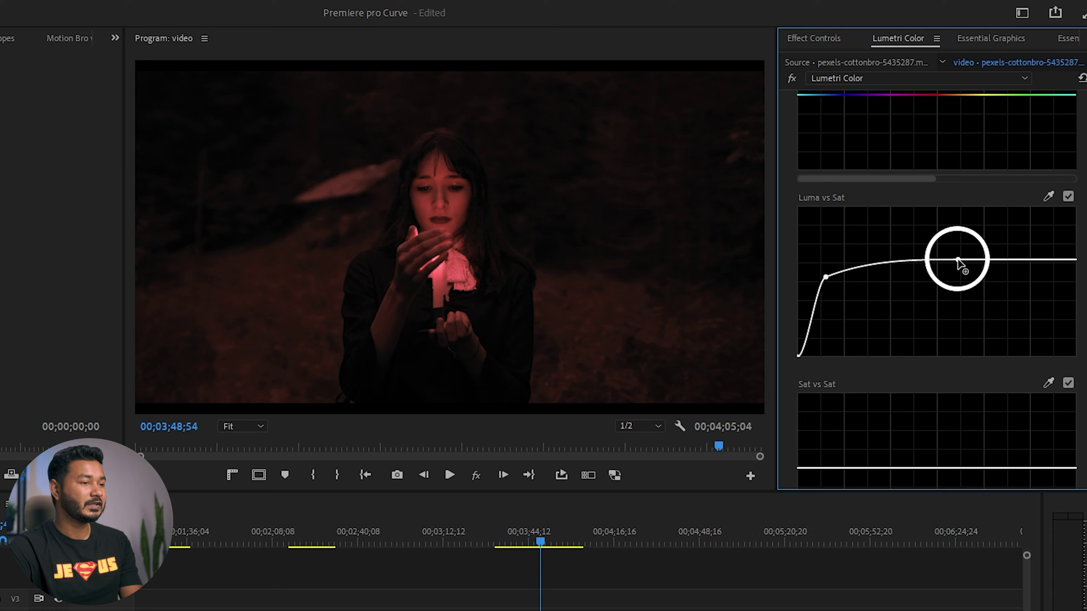
{"action": "mouse_move", "coordinate": [826, 277]}
{"action": "left_mouse_down"}
{"action": "mouse_move", "coordinate": [852, 282]}
{"action": "mouse_move", "coordinate": [844, 277]}
{"action": "left_mouse_up"}
{"action": "left_click", "coordinate": [357, 205]}
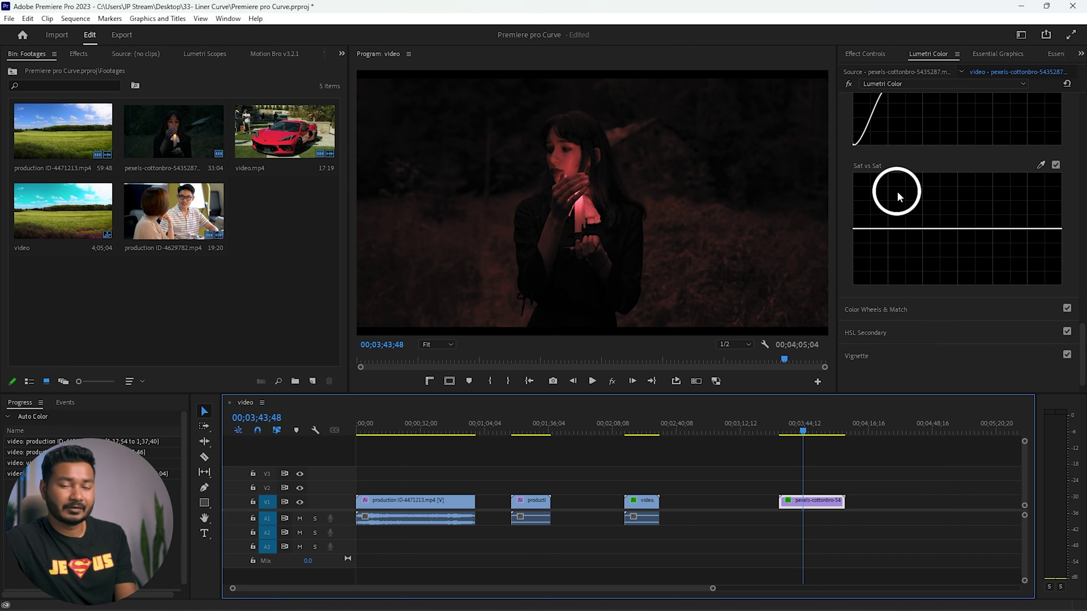
On the car clip's Sat vs Sat curve, raise the high-saturation end to the top and lower the low-saturation end to the bottom
{"action": "left_click", "coordinate": [642, 430]}
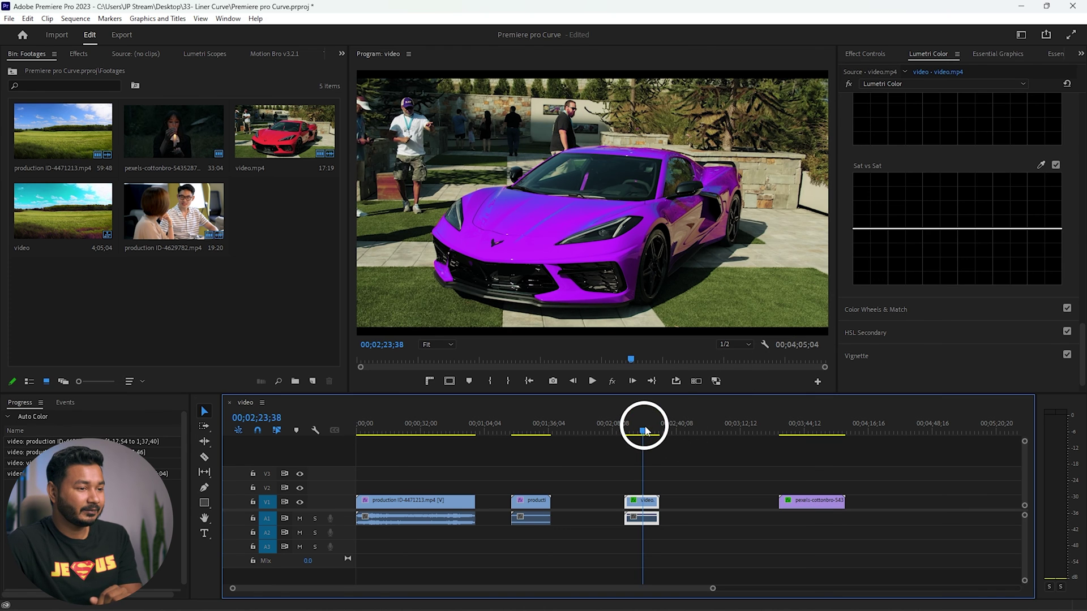
{"action": "left_click", "coordinate": [1047, 230]}
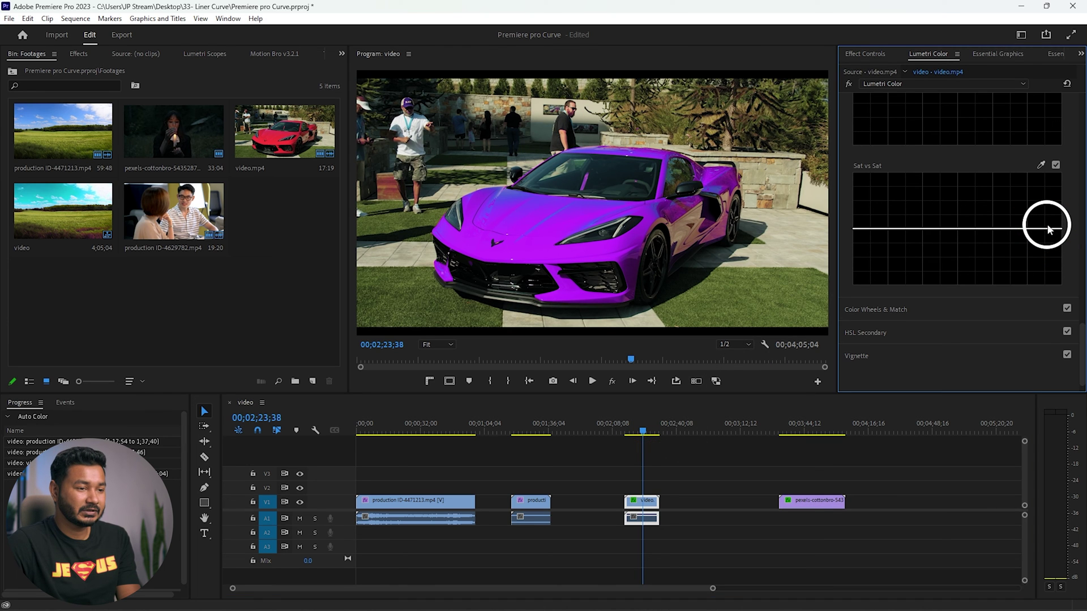
{"action": "left_click_drag", "start_coordinate": [1047, 232], "coordinate": [1050, 208]}
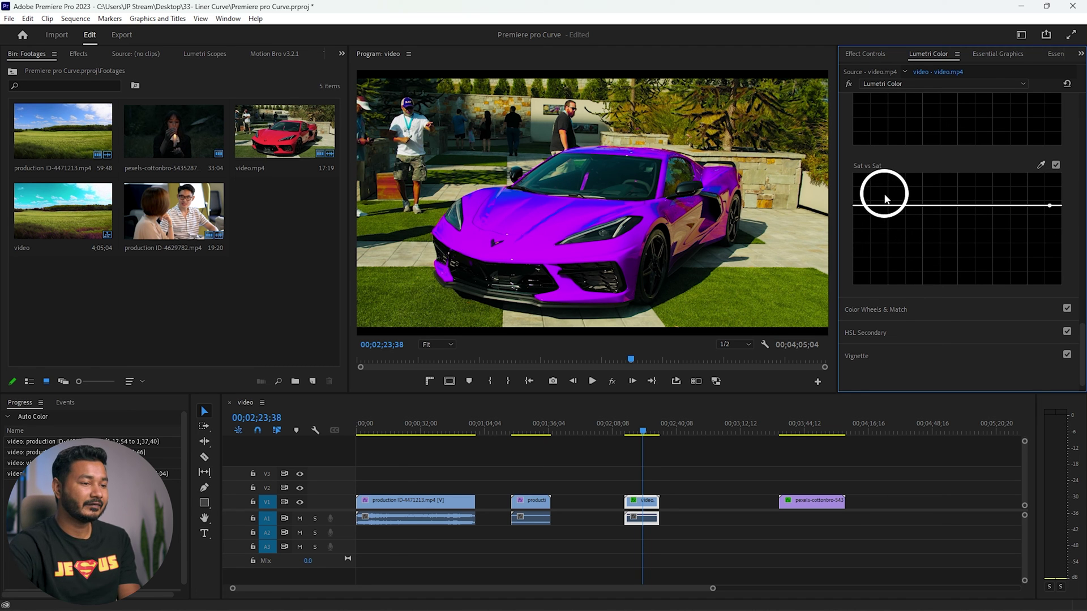
{"action": "left_click_drag", "start_coordinate": [892, 209], "coordinate": [849, 291]}
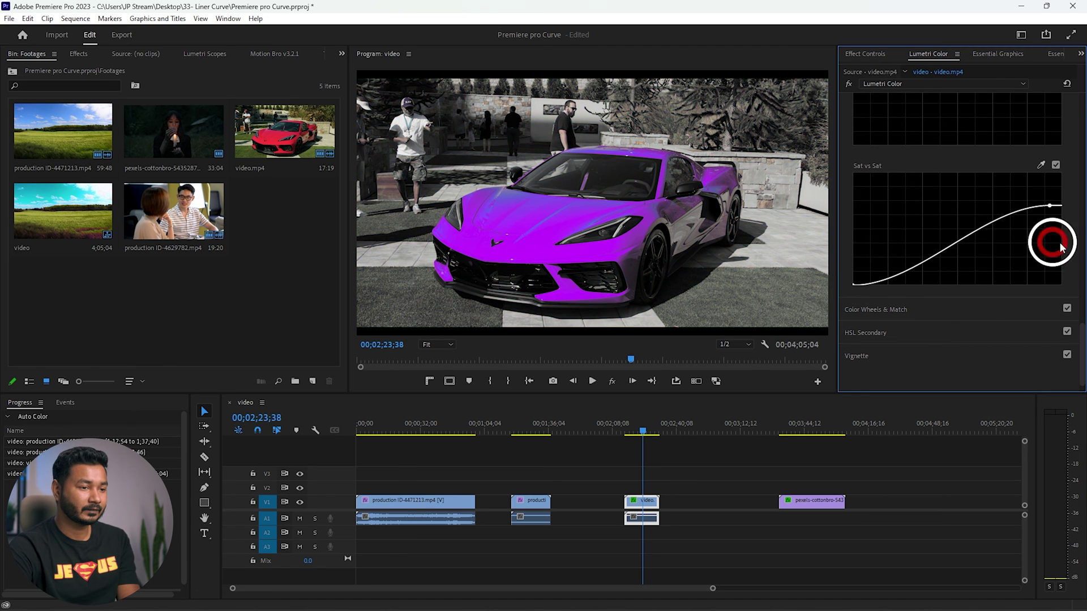
{"action": "left_click_drag", "start_coordinate": [1050, 207], "coordinate": [1064, 169]}
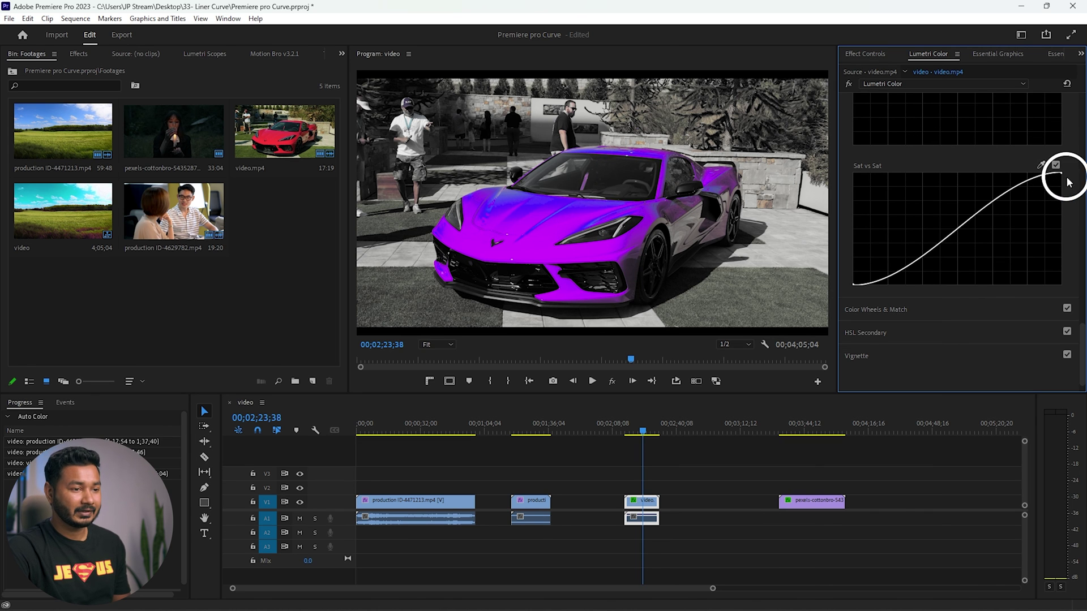
Invert the car clip's Sat vs Sat curve by lowering the high-saturation point below centre and raising the low-saturation point near the top
{"action": "left_click_drag", "start_coordinate": [1062, 178], "coordinate": [1049, 253]}
{"action": "left_click", "coordinate": [914, 280]}
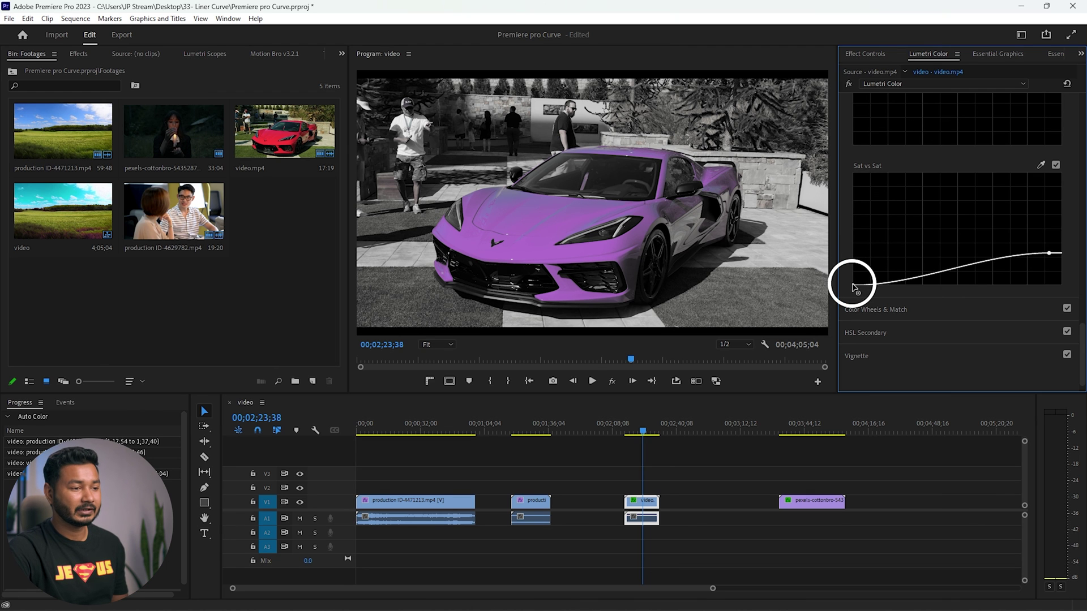
{"action": "left_click_drag", "start_coordinate": [856, 285], "coordinate": [855, 189]}
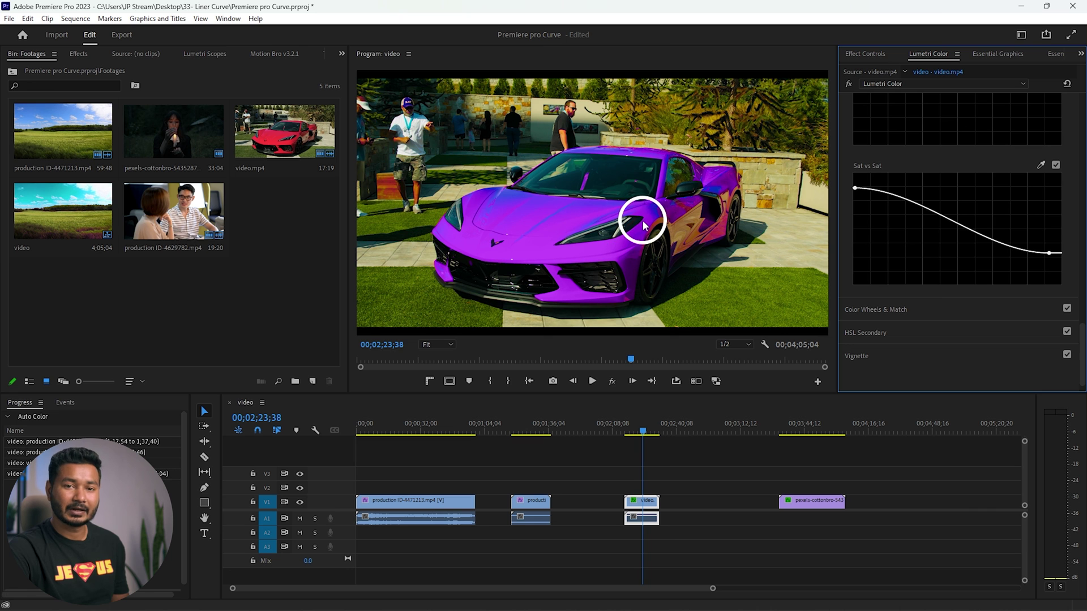
{"action": "left_click_drag", "start_coordinate": [856, 189], "coordinate": [855, 181]}
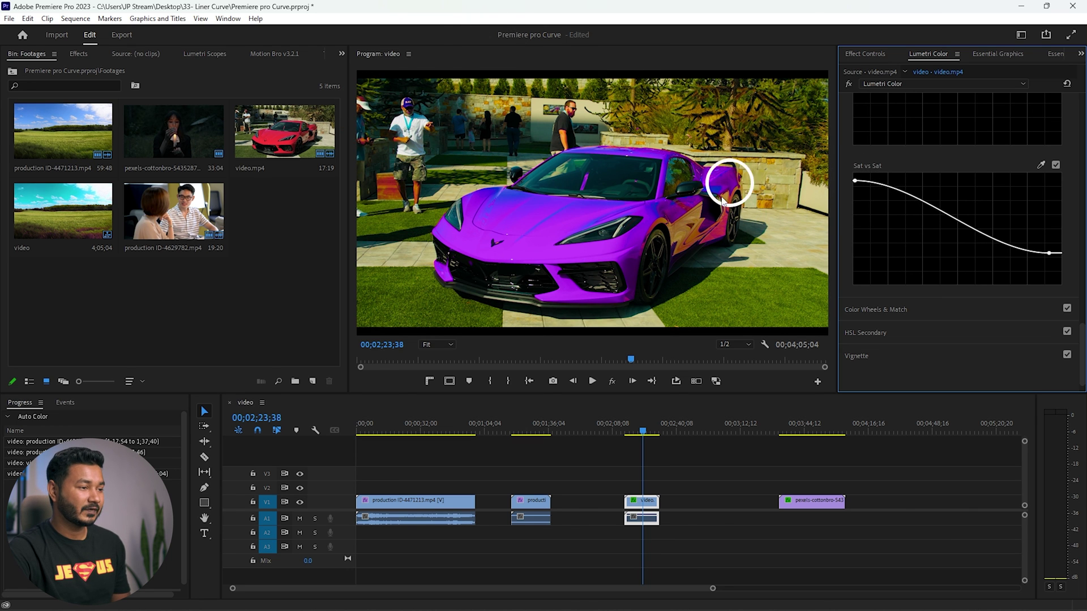